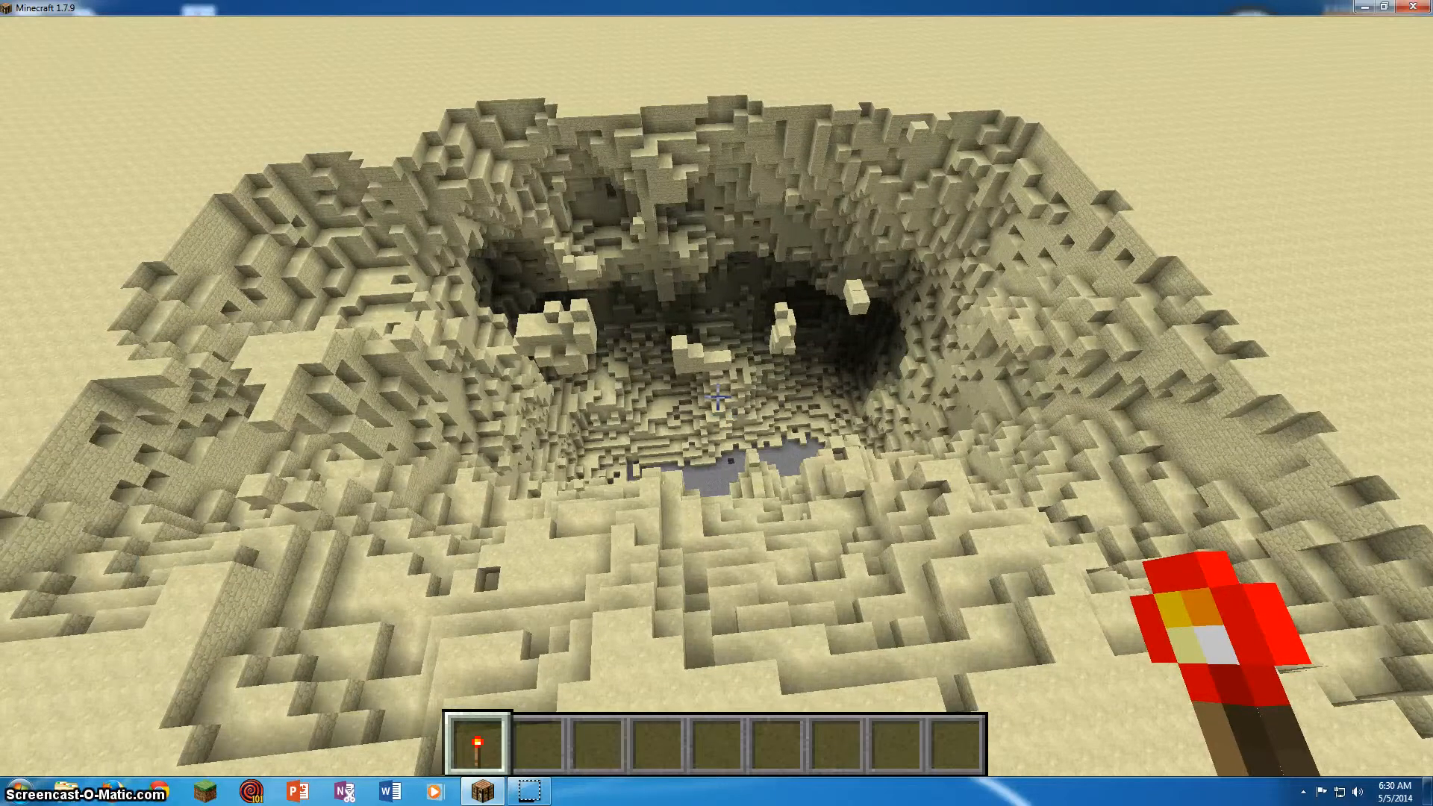
# Look over the blasted sand crater before heading to the redstone TNT cannon.
pyautogui.click(716, 398)
# Fly out over the distant craters and obsidian pit, then turn back toward the contraption.
pyautogui.press('w')
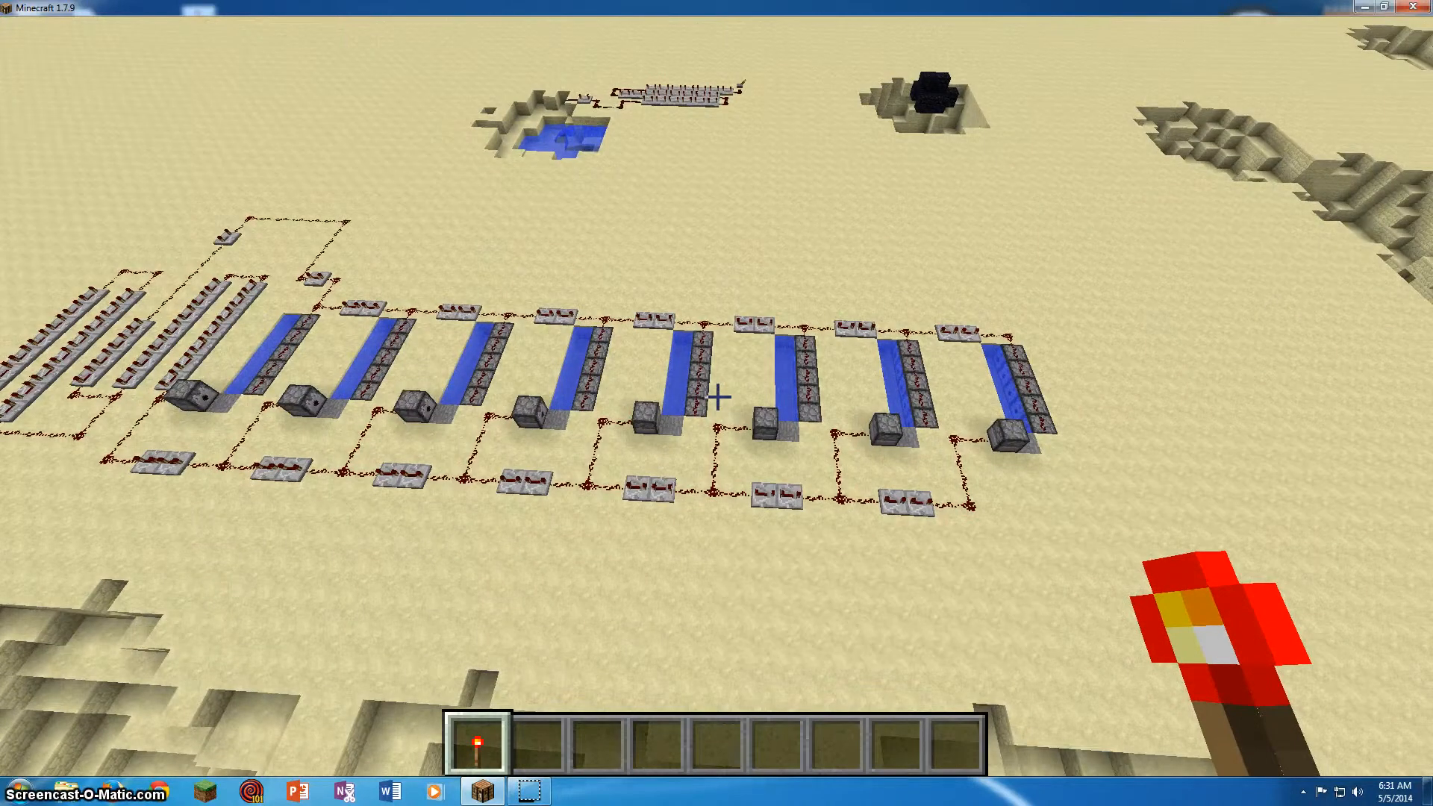
pyautogui.rightClick(717, 395)
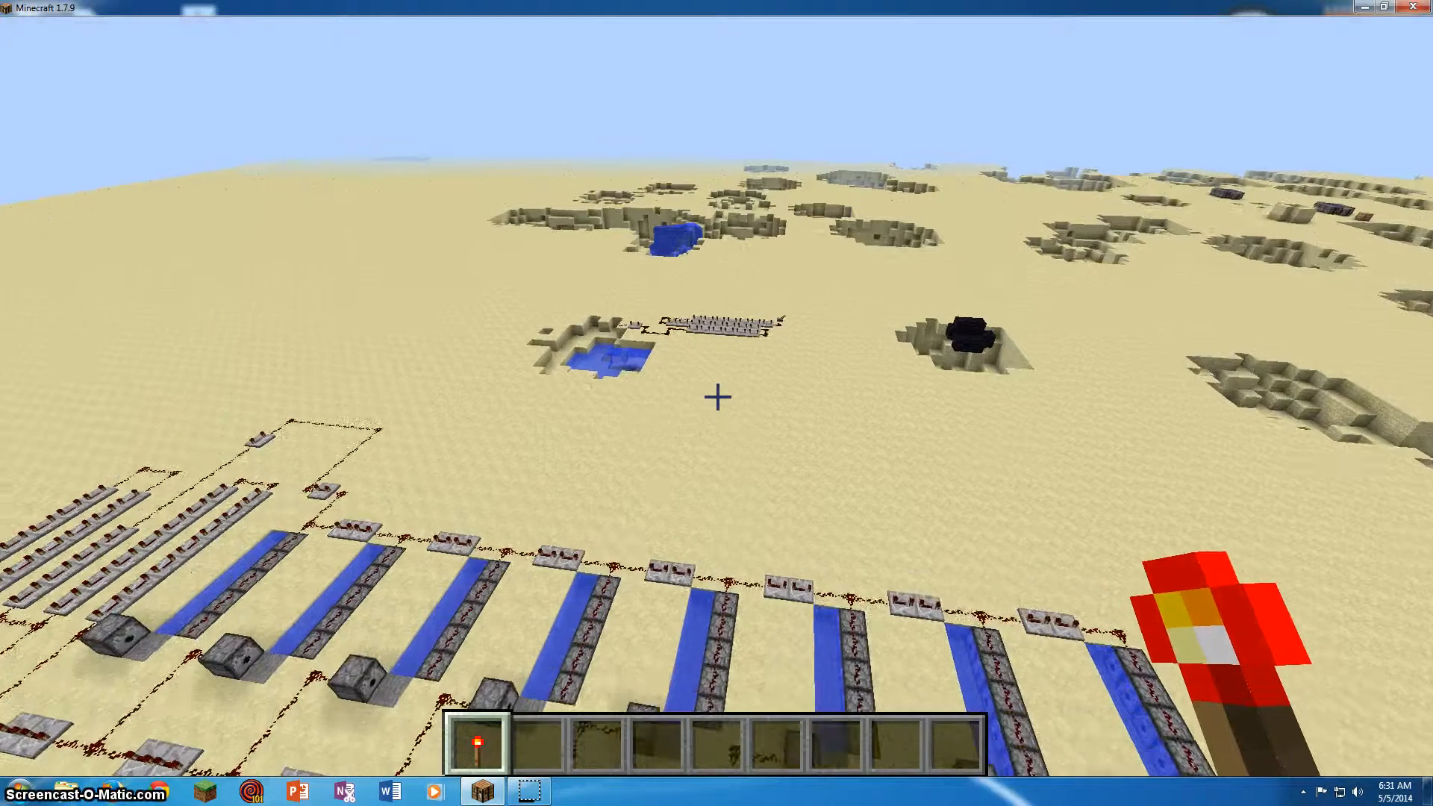
pyautogui.press('w')
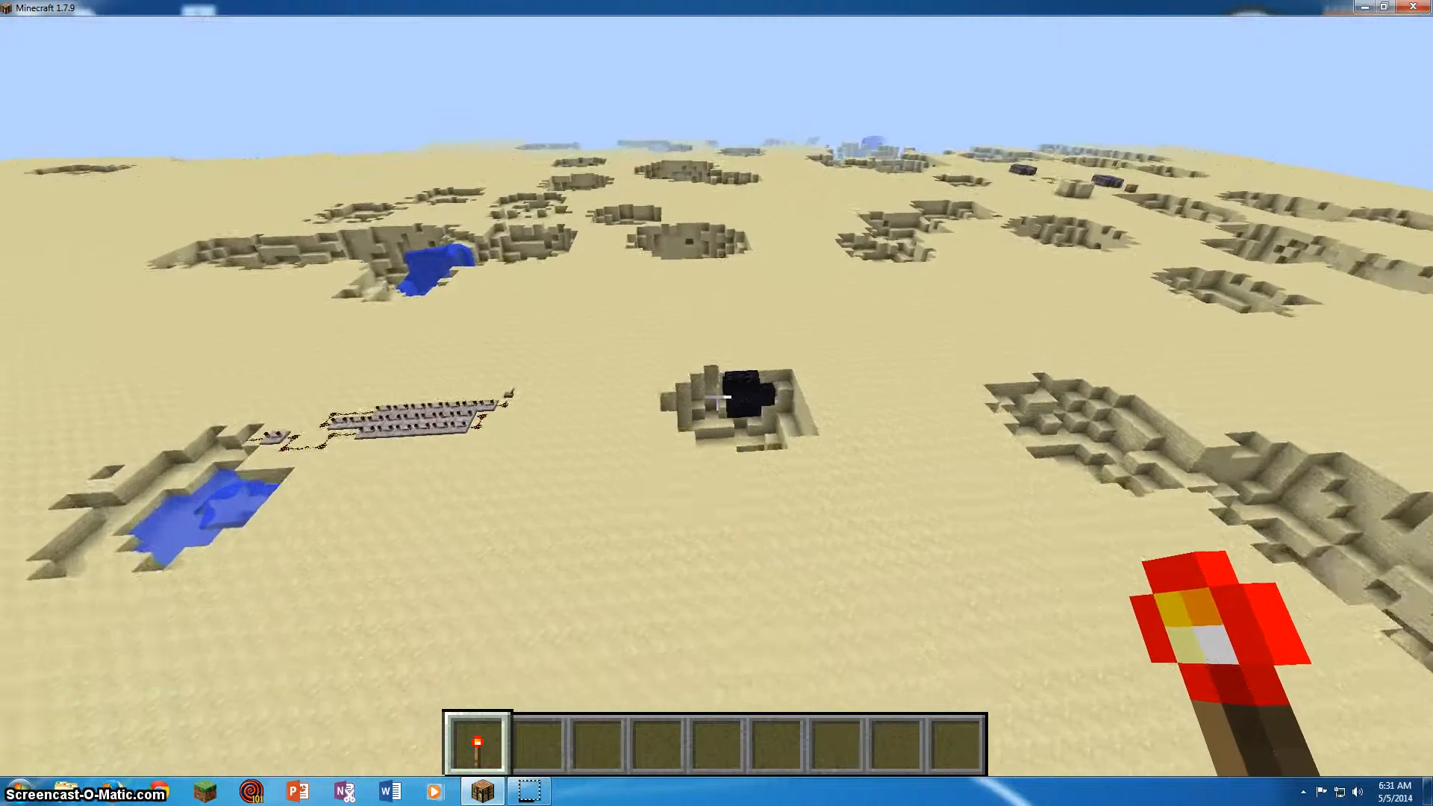
pyautogui.press('w')
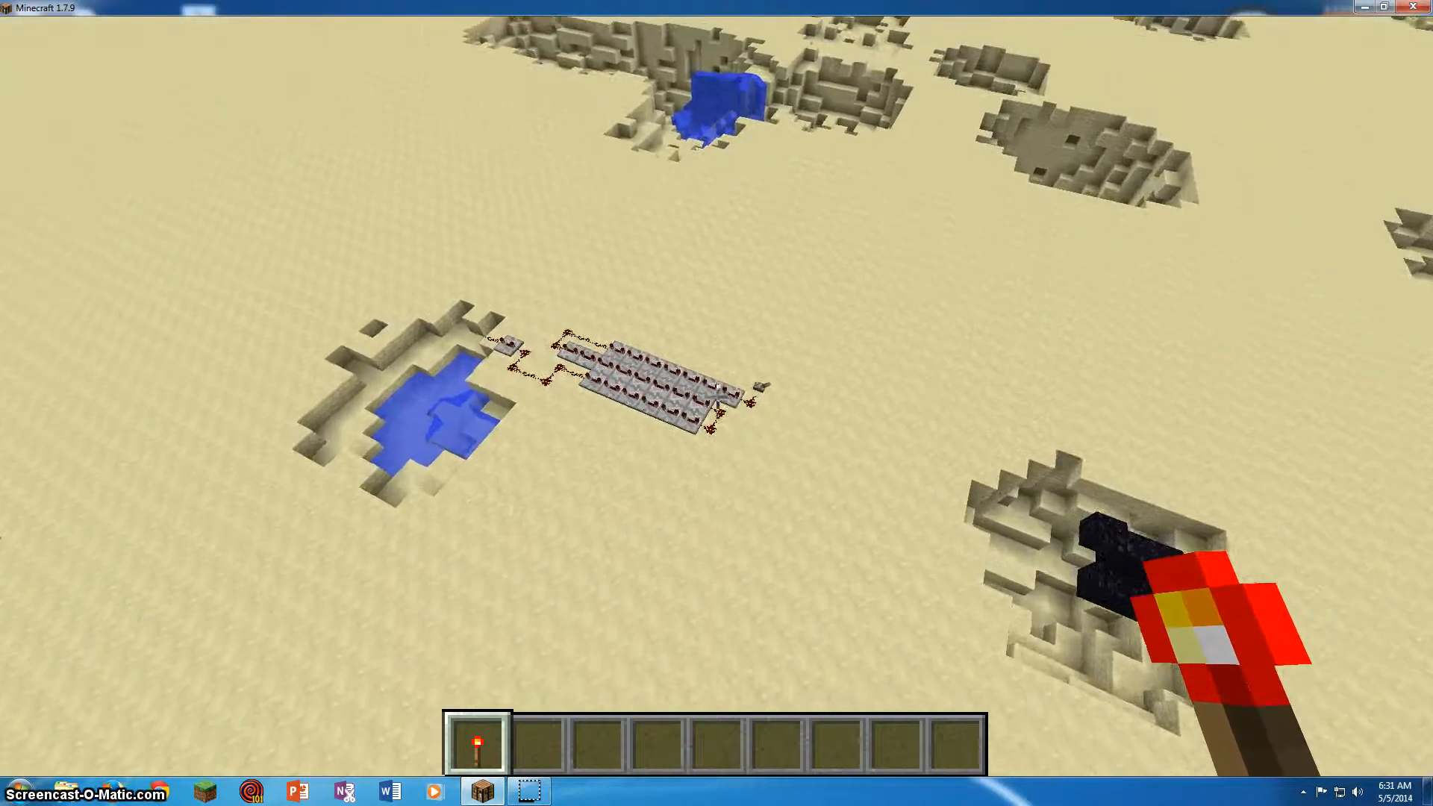
pyautogui.press('s')
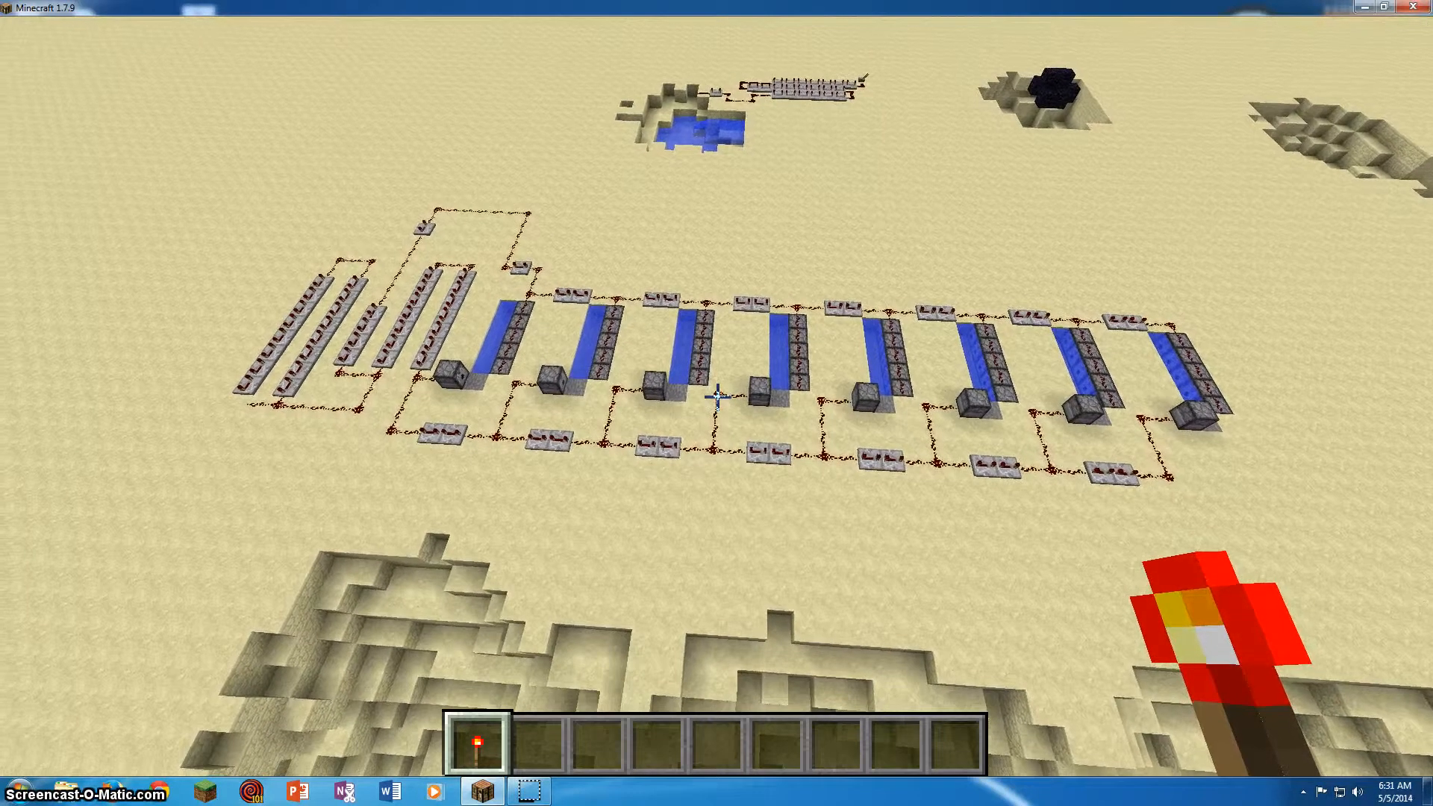
# Approach the redstone-and-water cannon head-on and descend over its repeater rows.
pyautogui.press('w')
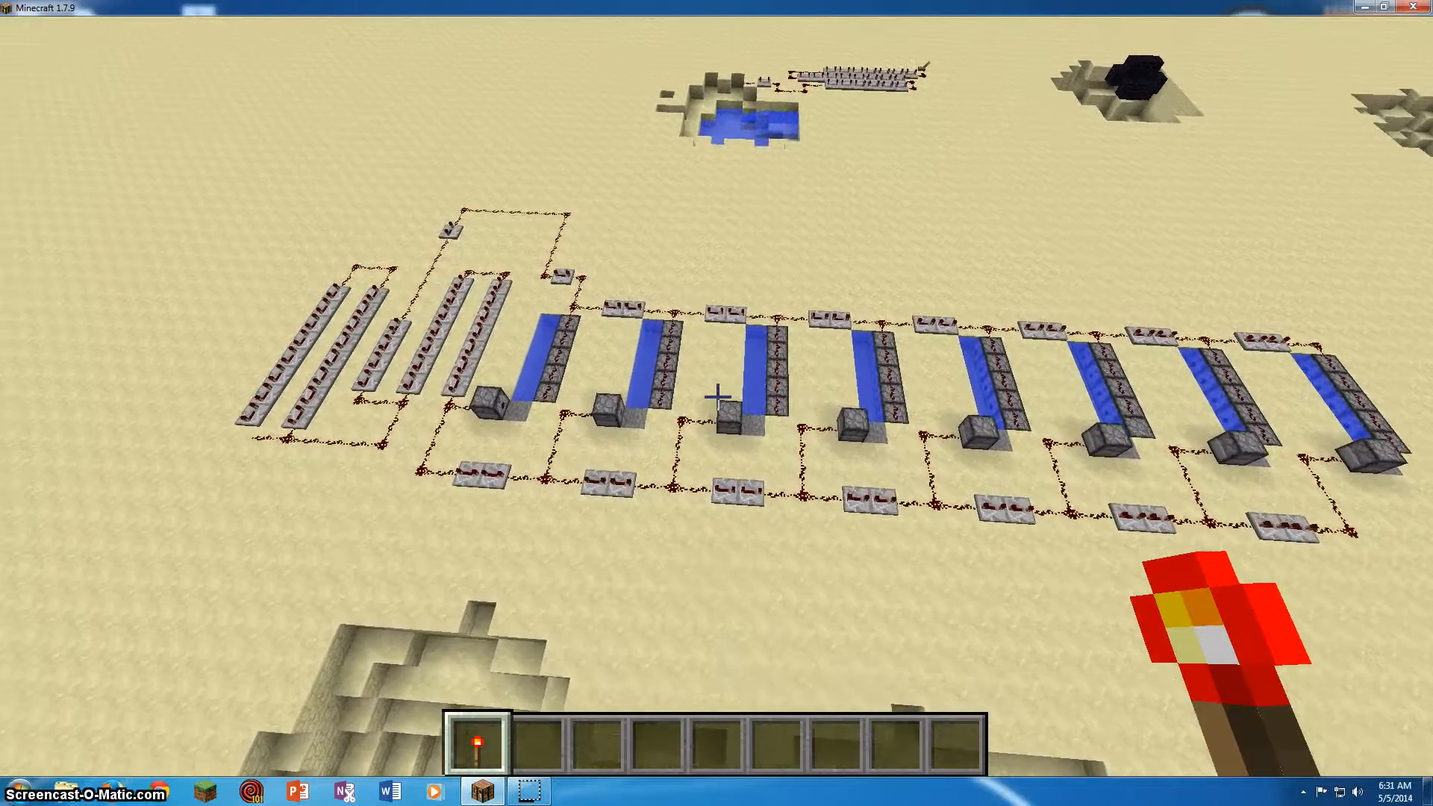
pyautogui.press('w')
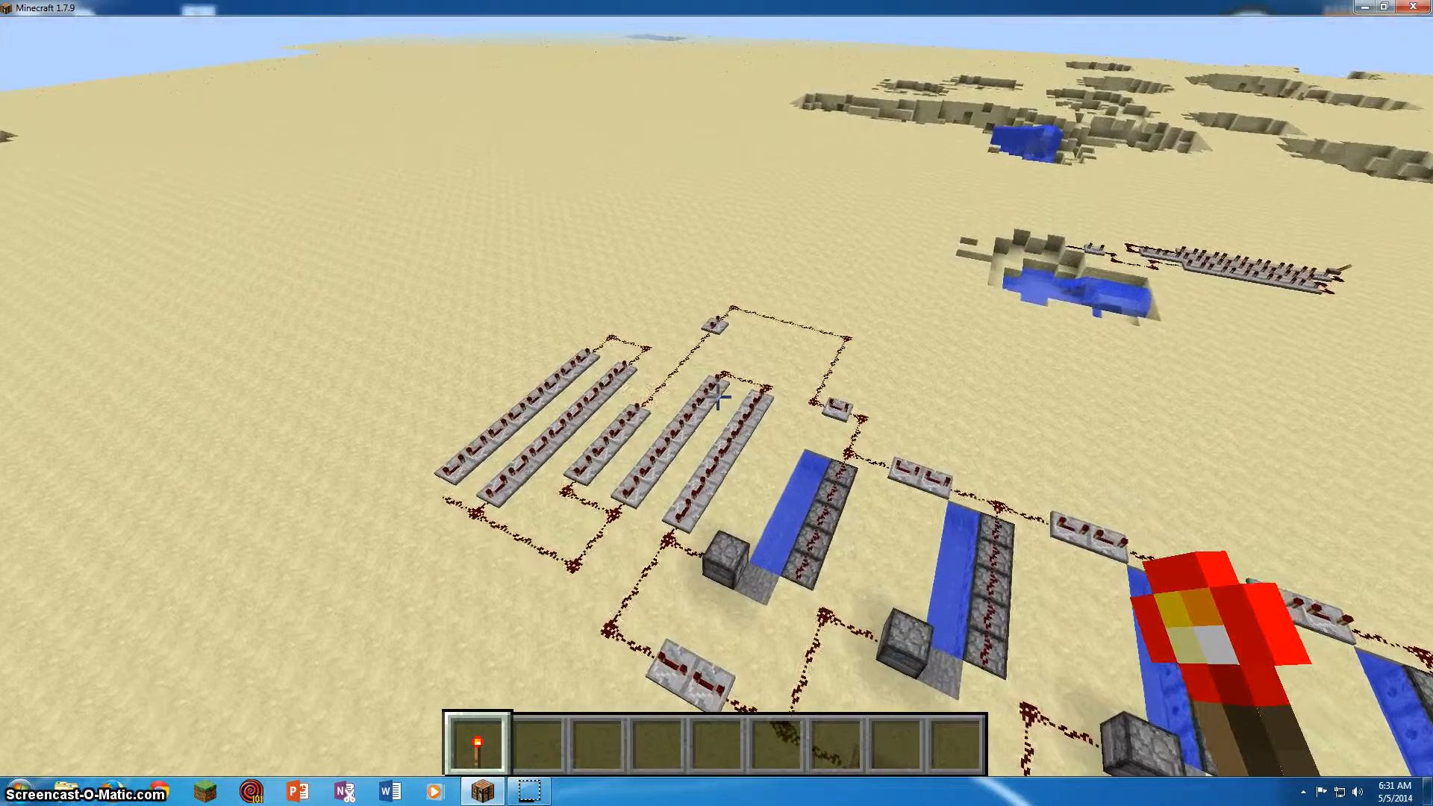
pyautogui.press('w')
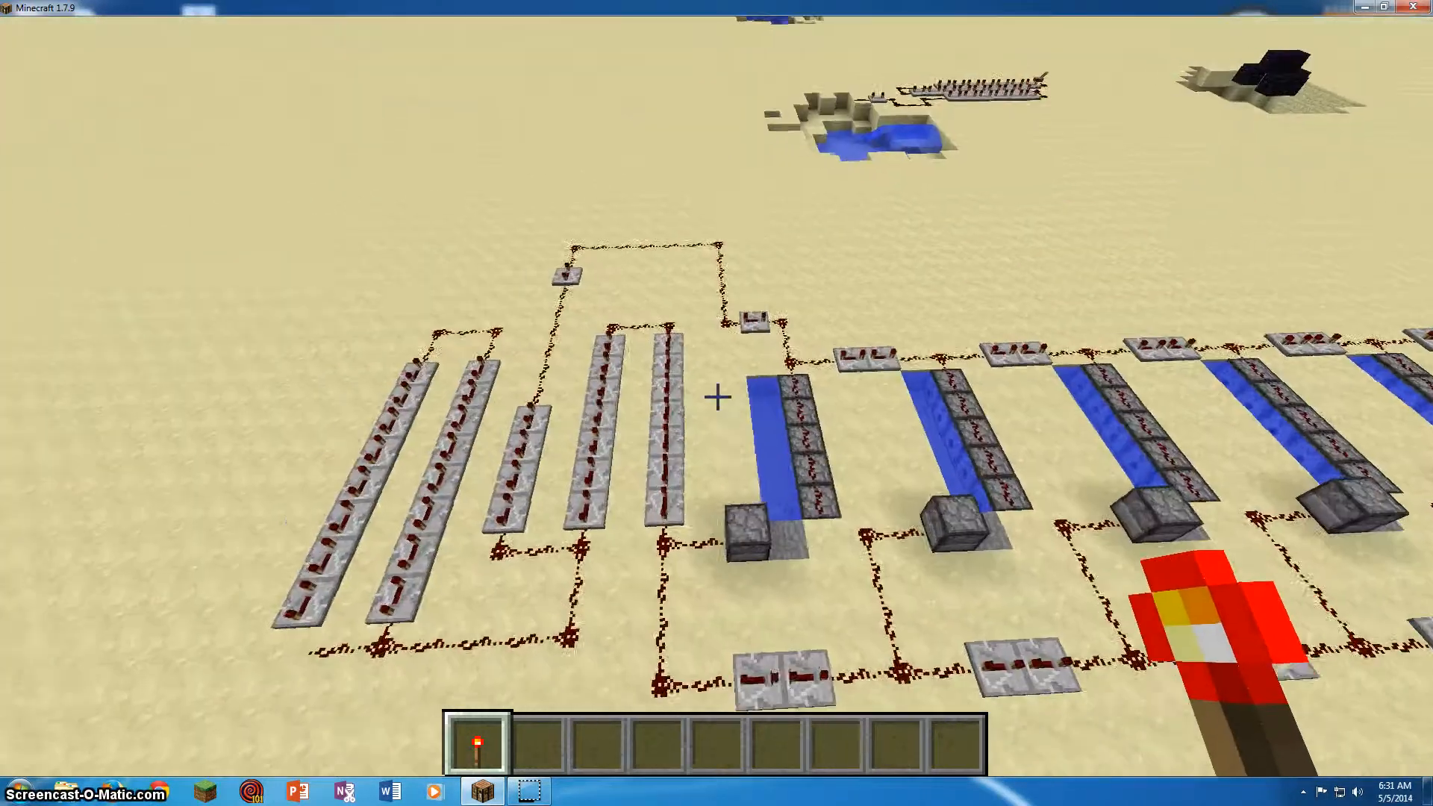
pyautogui.press('w')
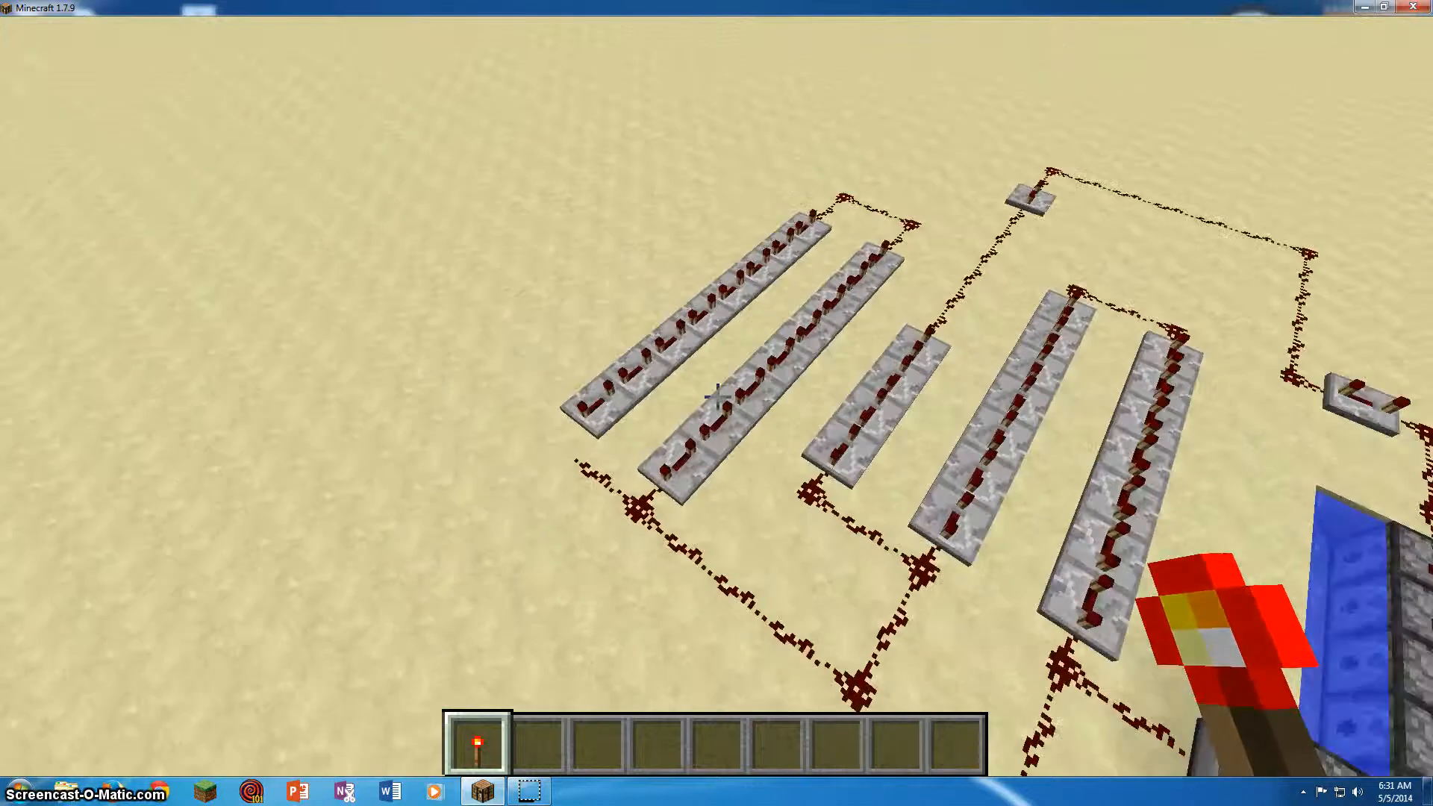
pyautogui.press('2')
pyautogui.press('e')
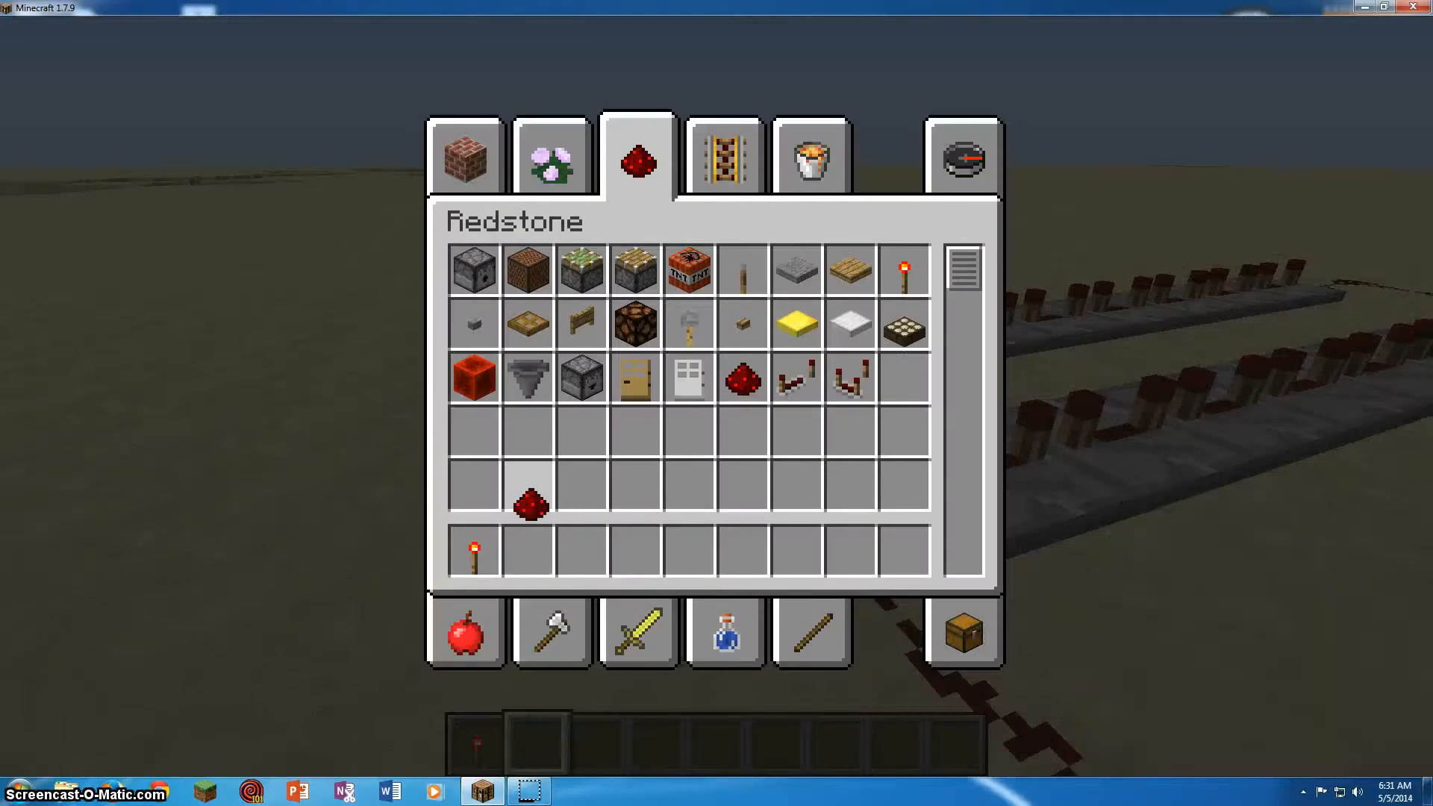
pyautogui.press('e')
pyautogui.press('space')
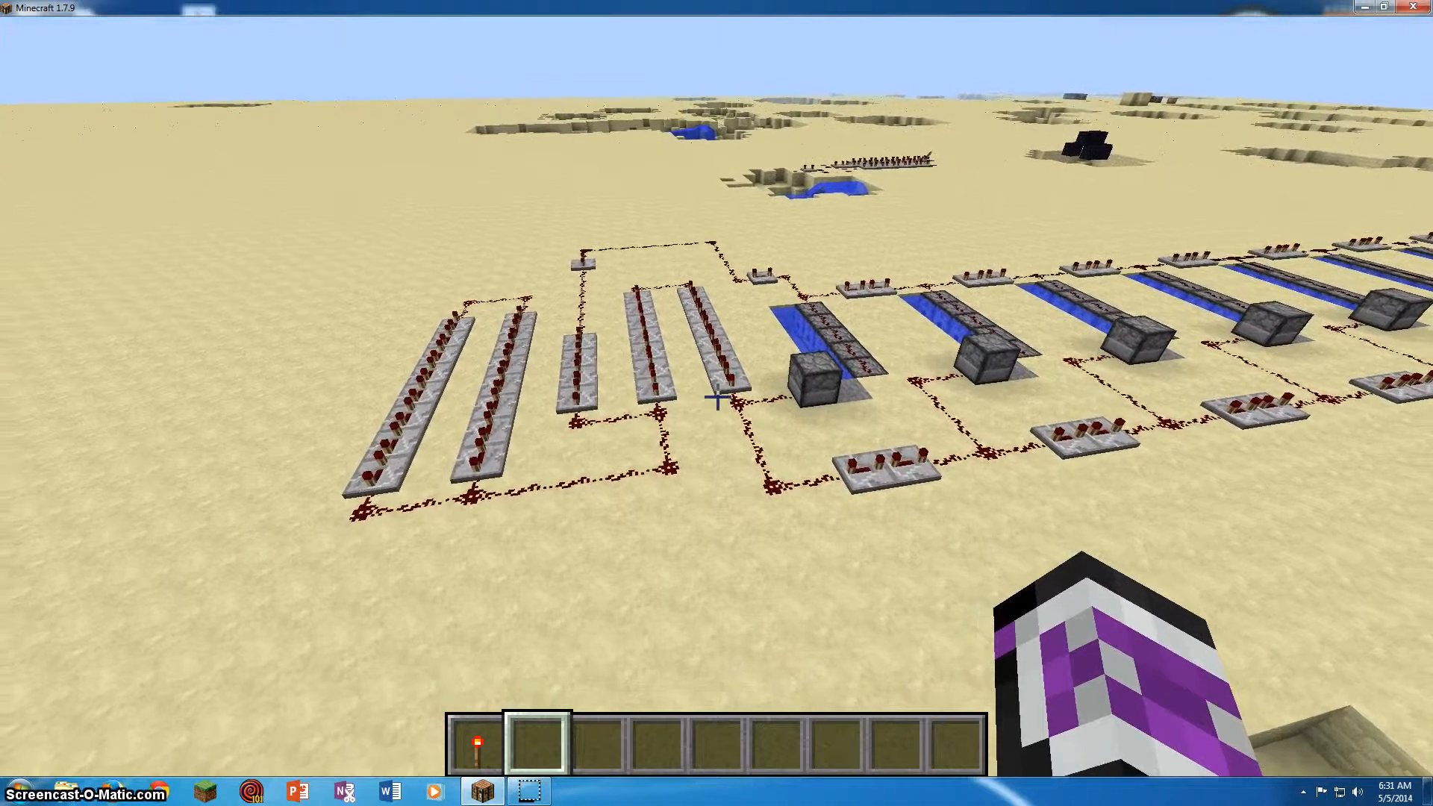
pyautogui.press('shift')
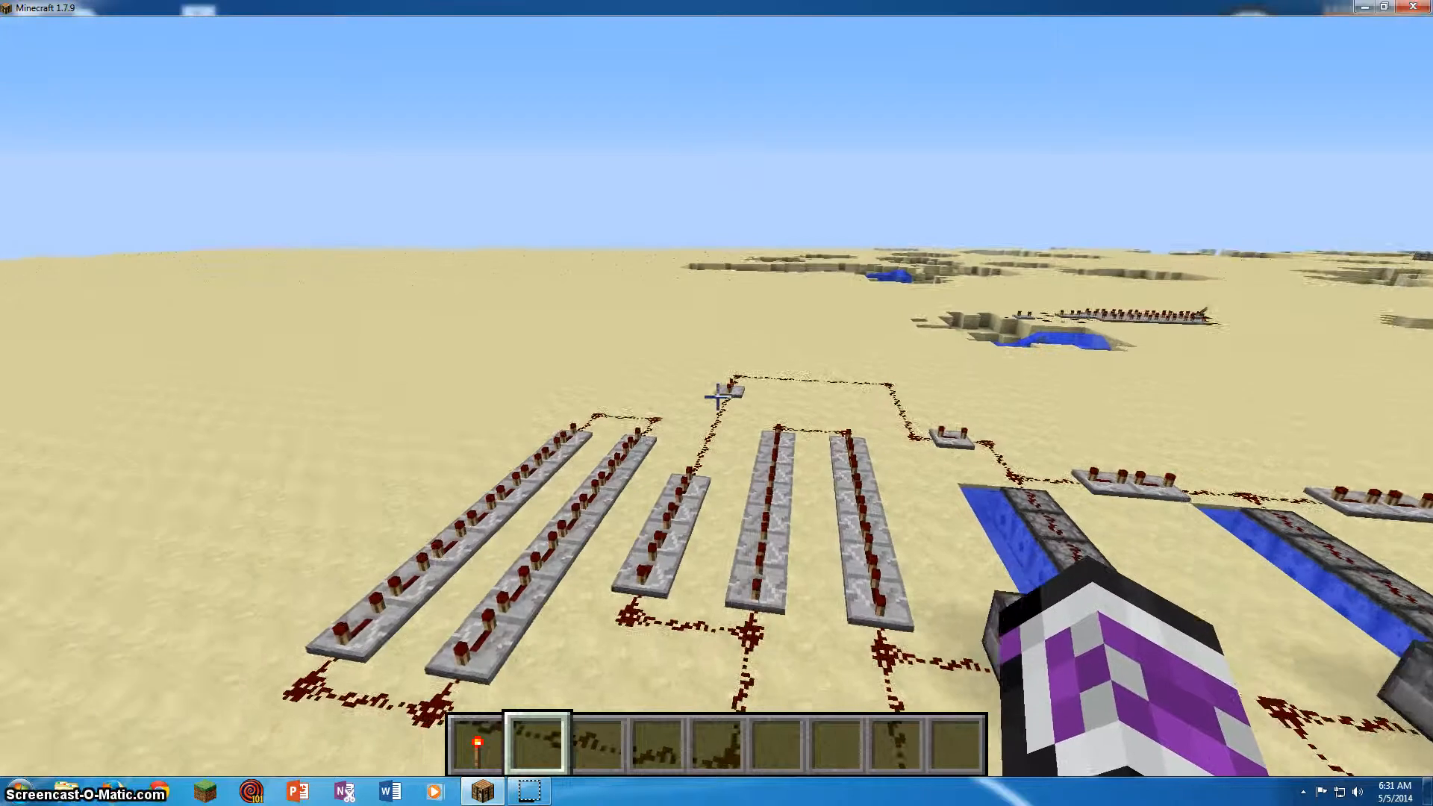
pyautogui.press('w')
pyautogui.press('space')
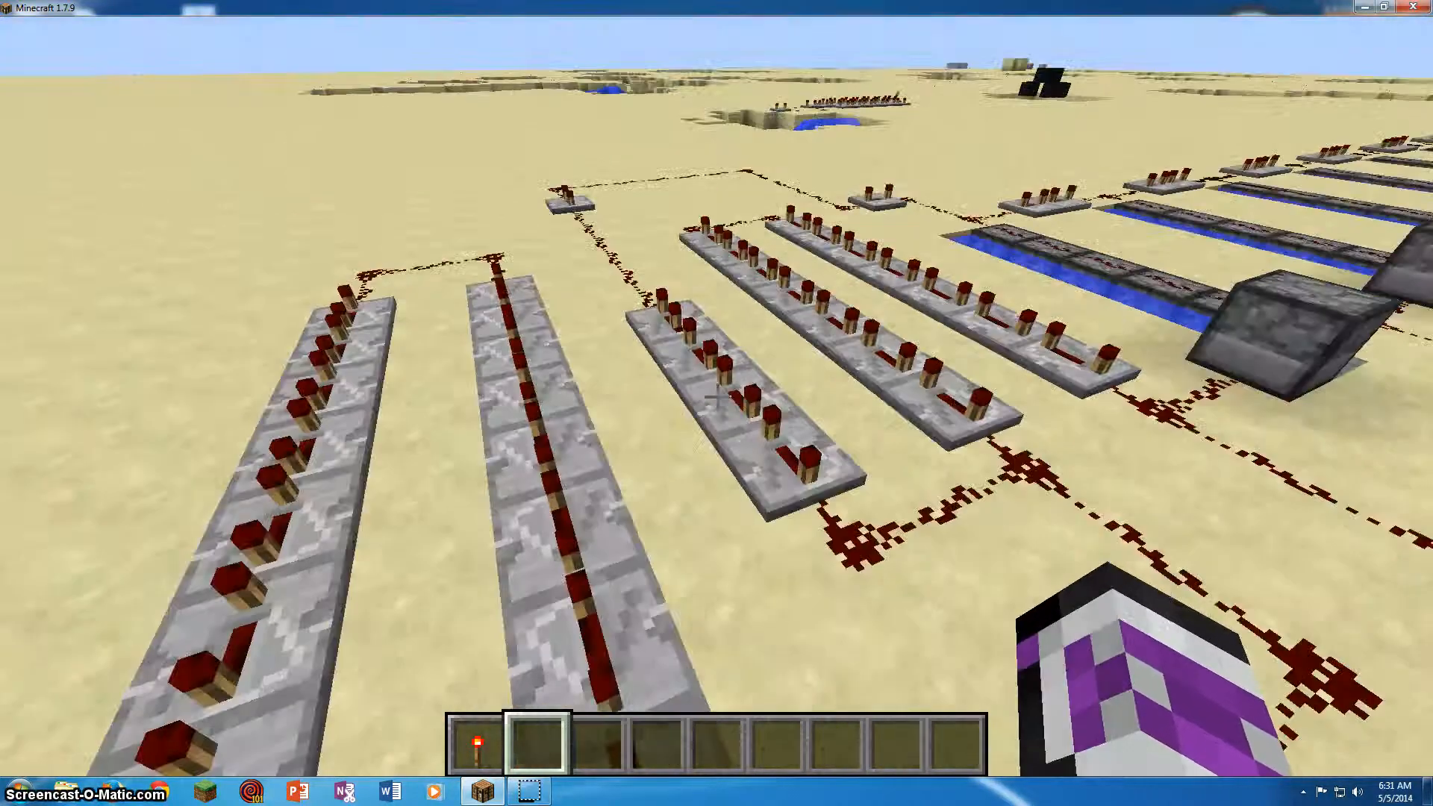
pyautogui.press('w')
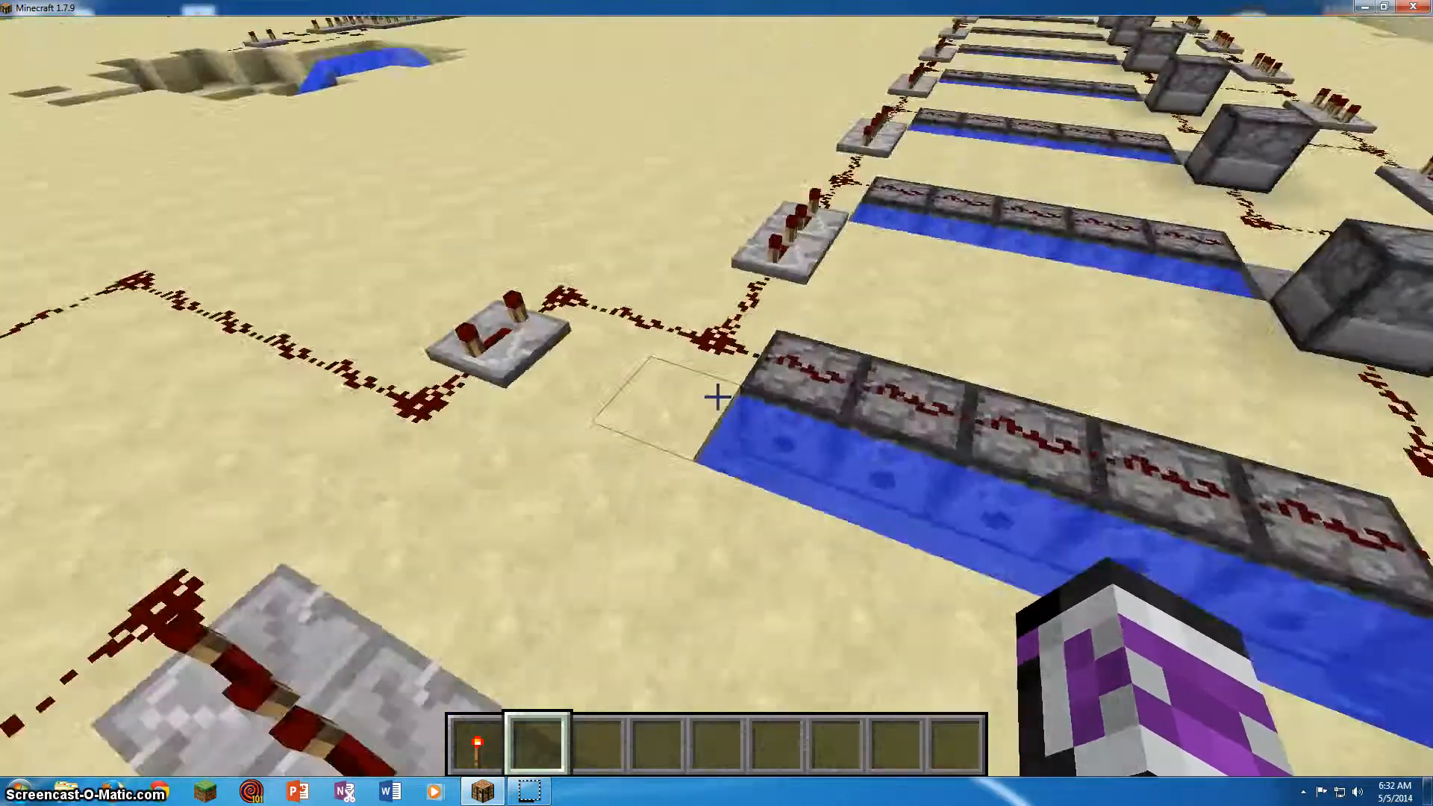
pyautogui.press('s')
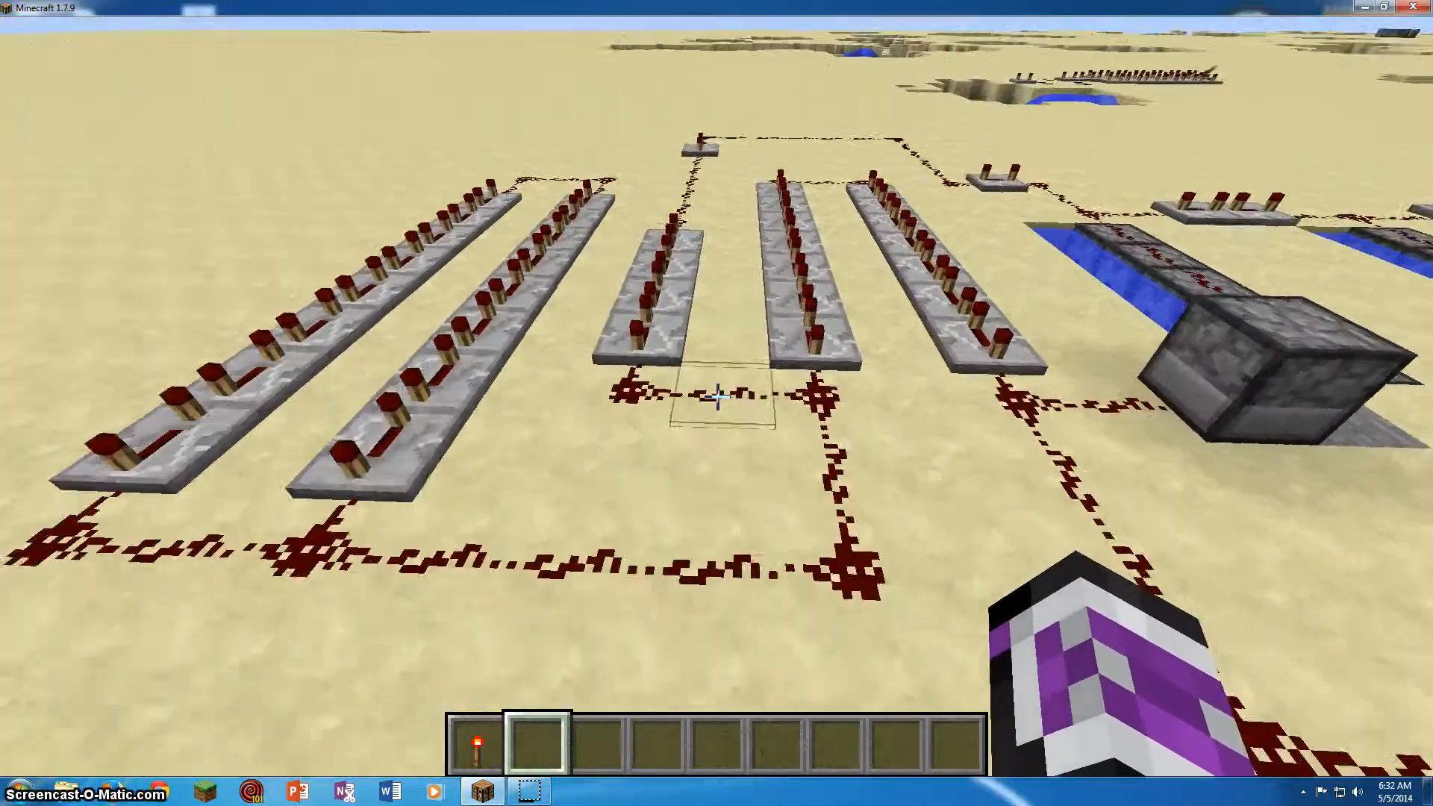
pyautogui.press('d')
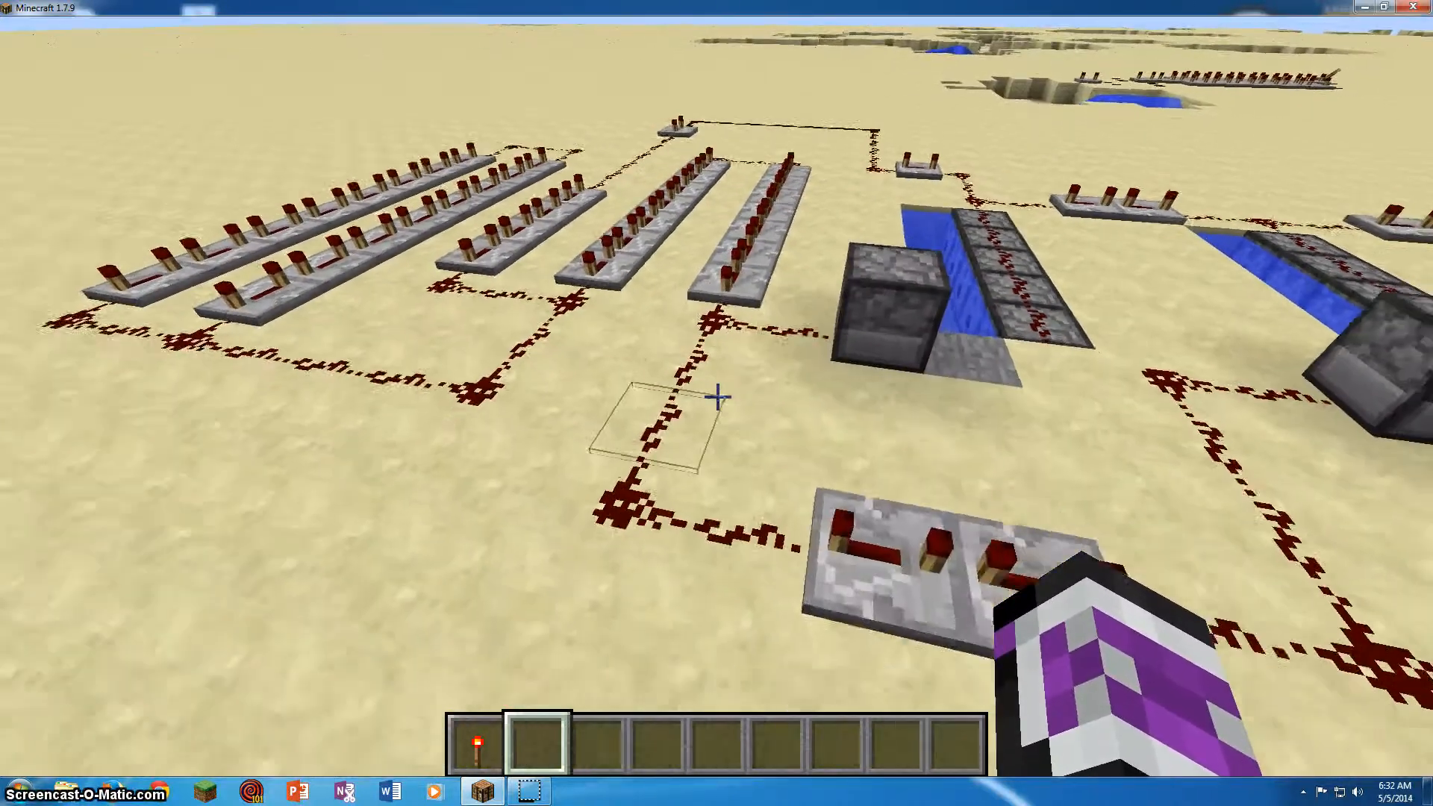
pyautogui.press('a')
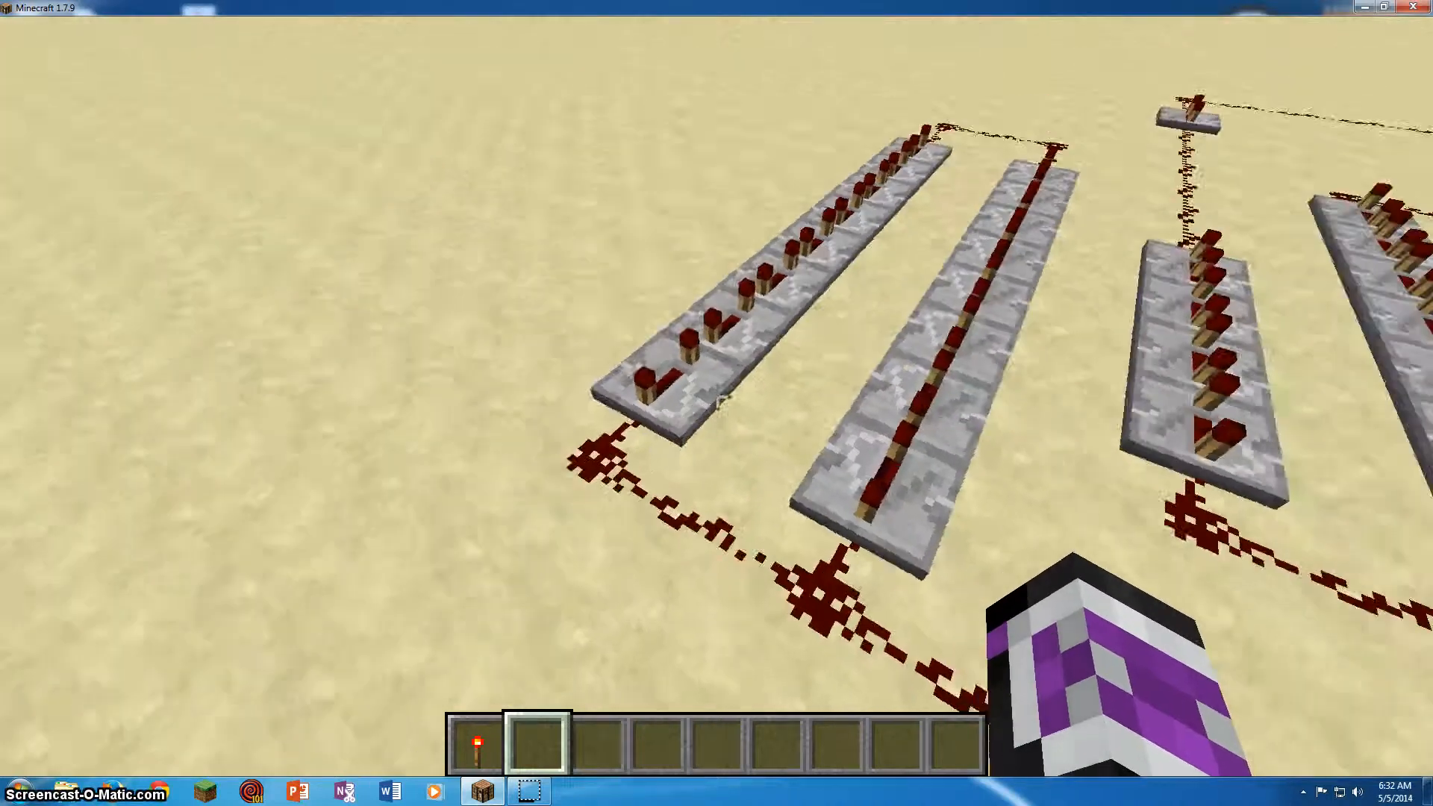
pyautogui.press('w')
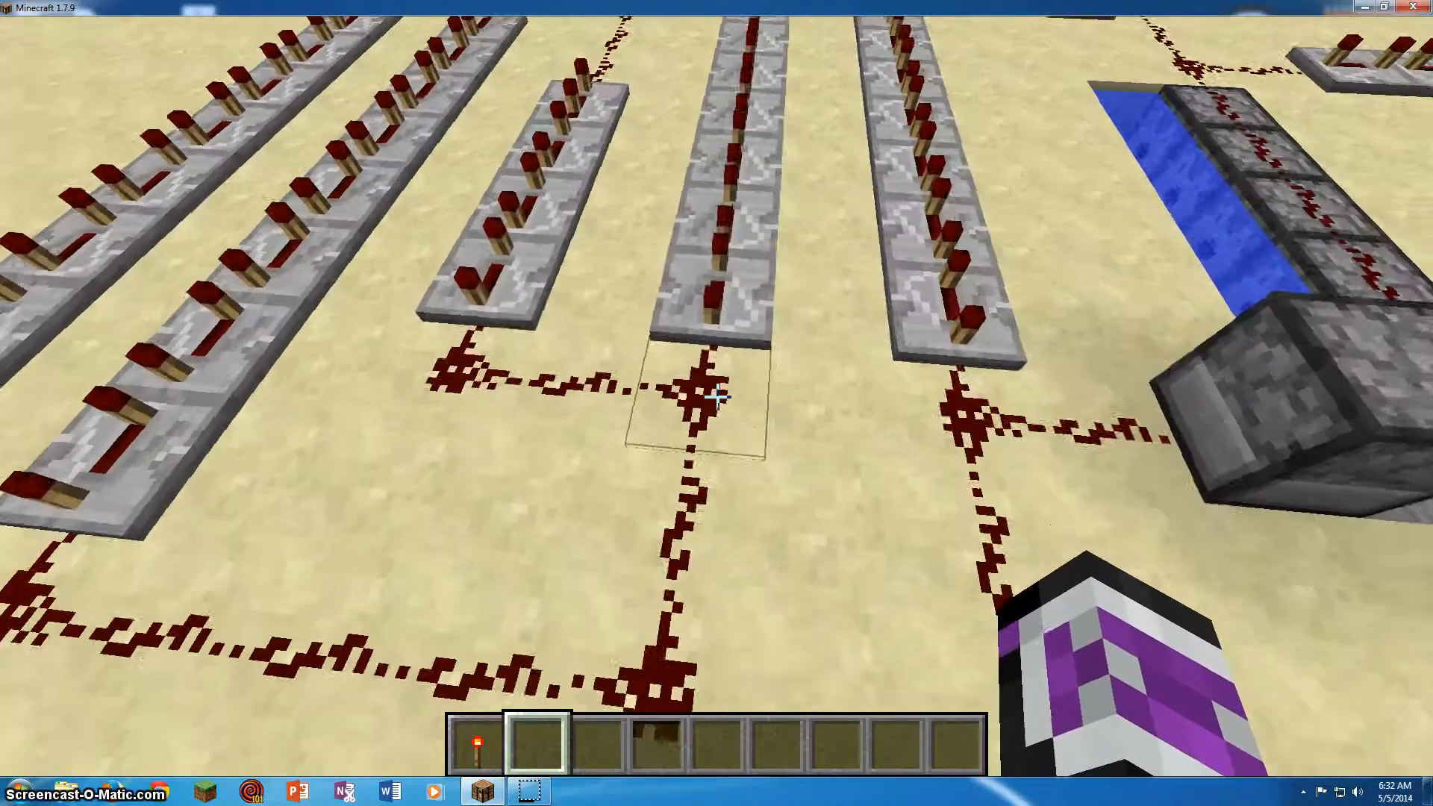
pyautogui.press('s')
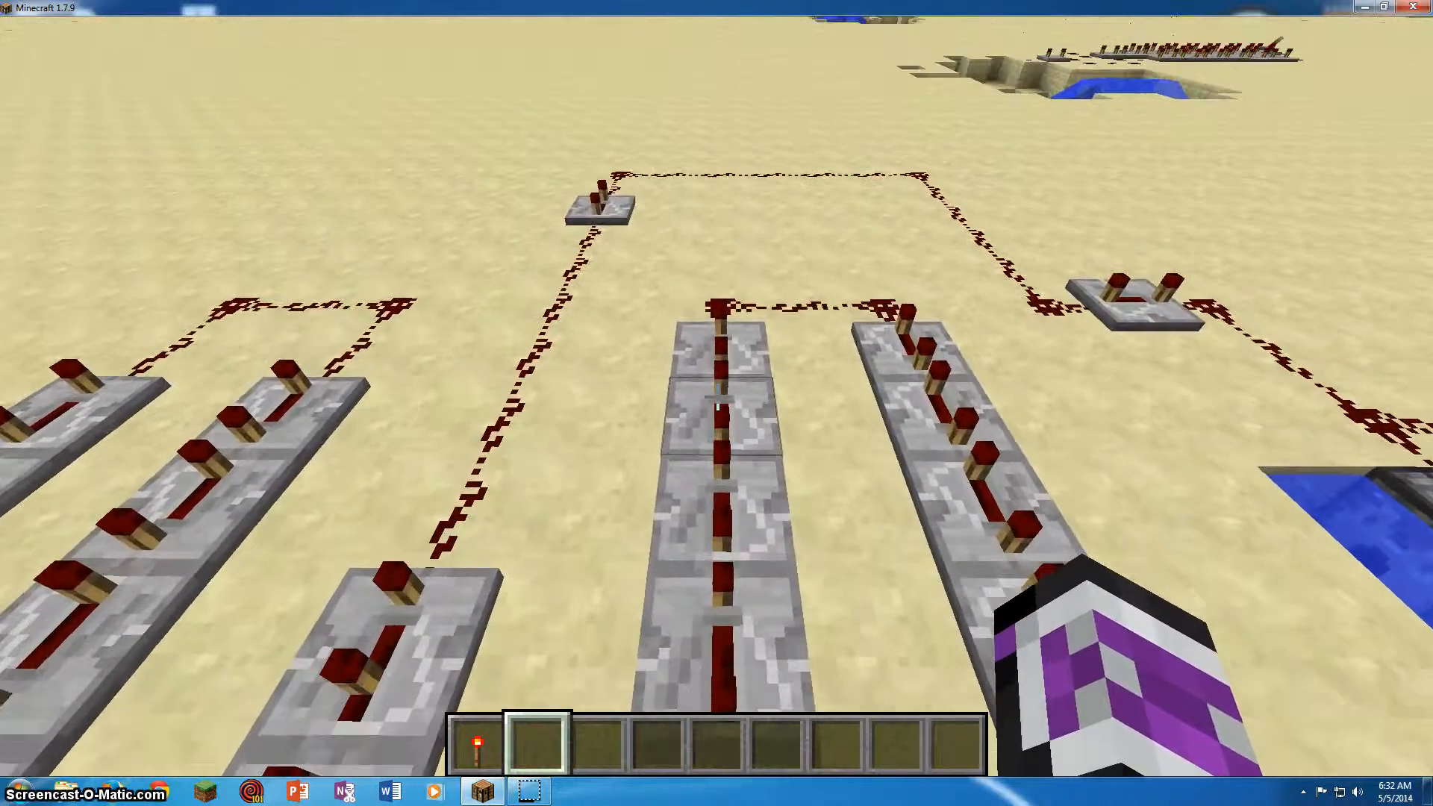
pyautogui.press('s')
pyautogui.press('s')
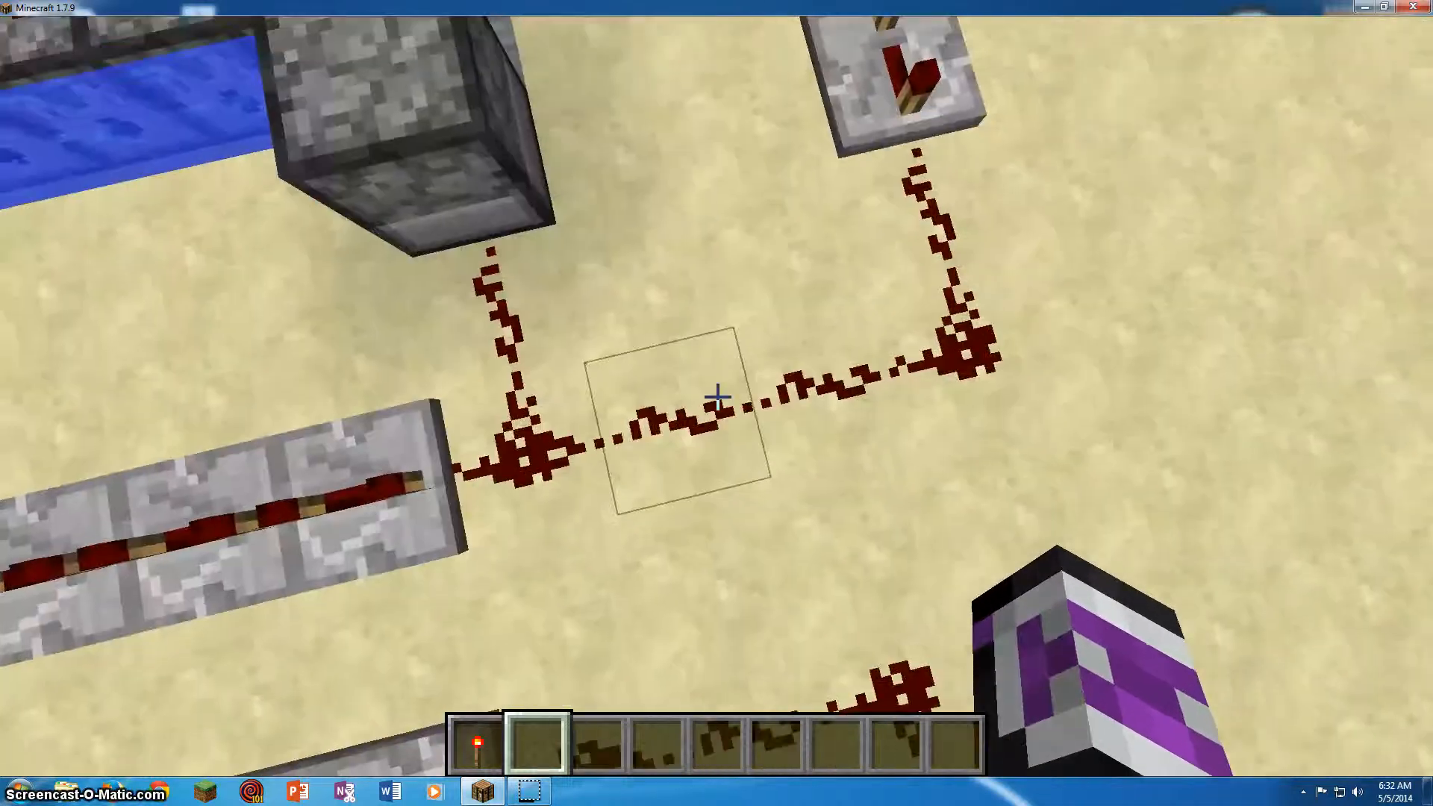
pyautogui.press('w')
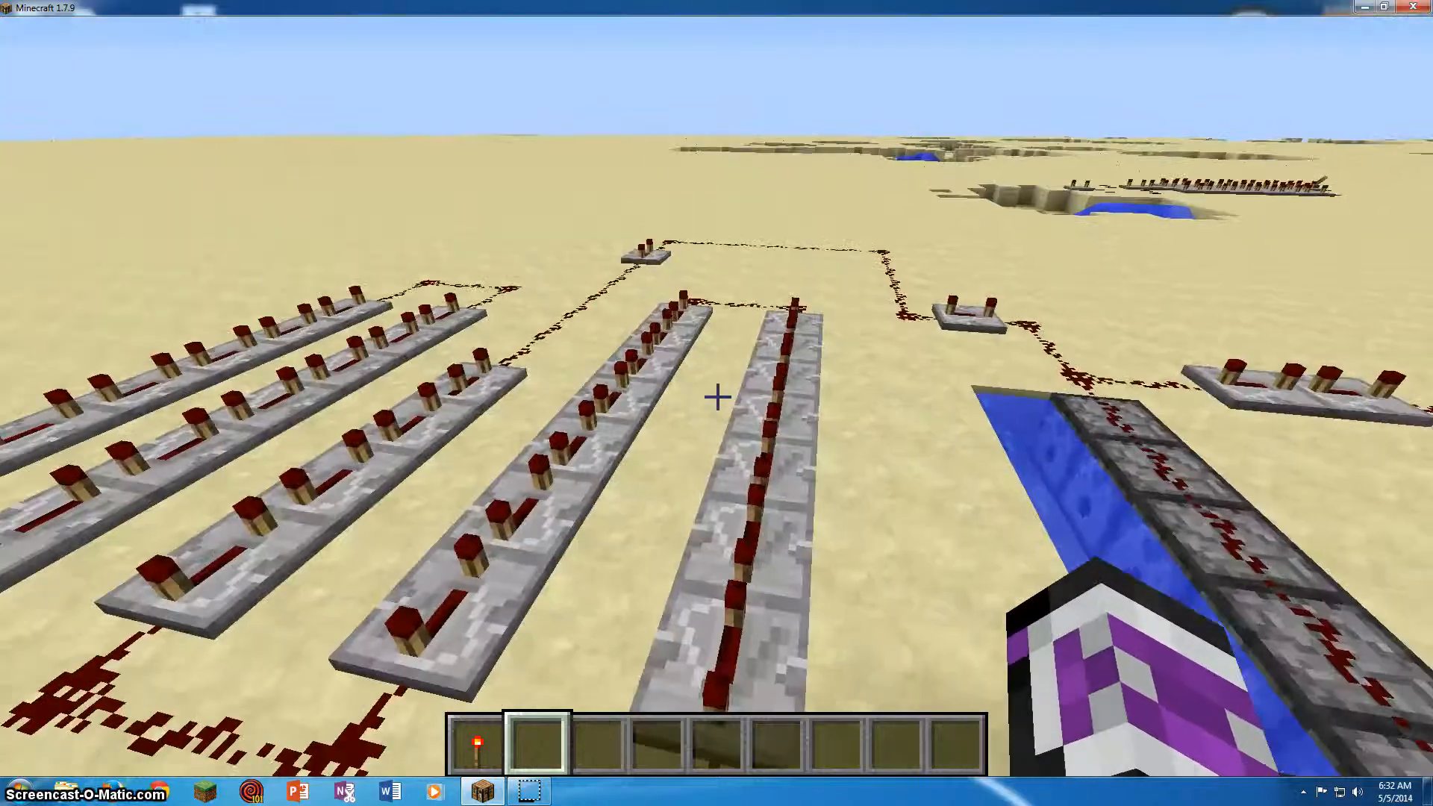
pyautogui.press('w')
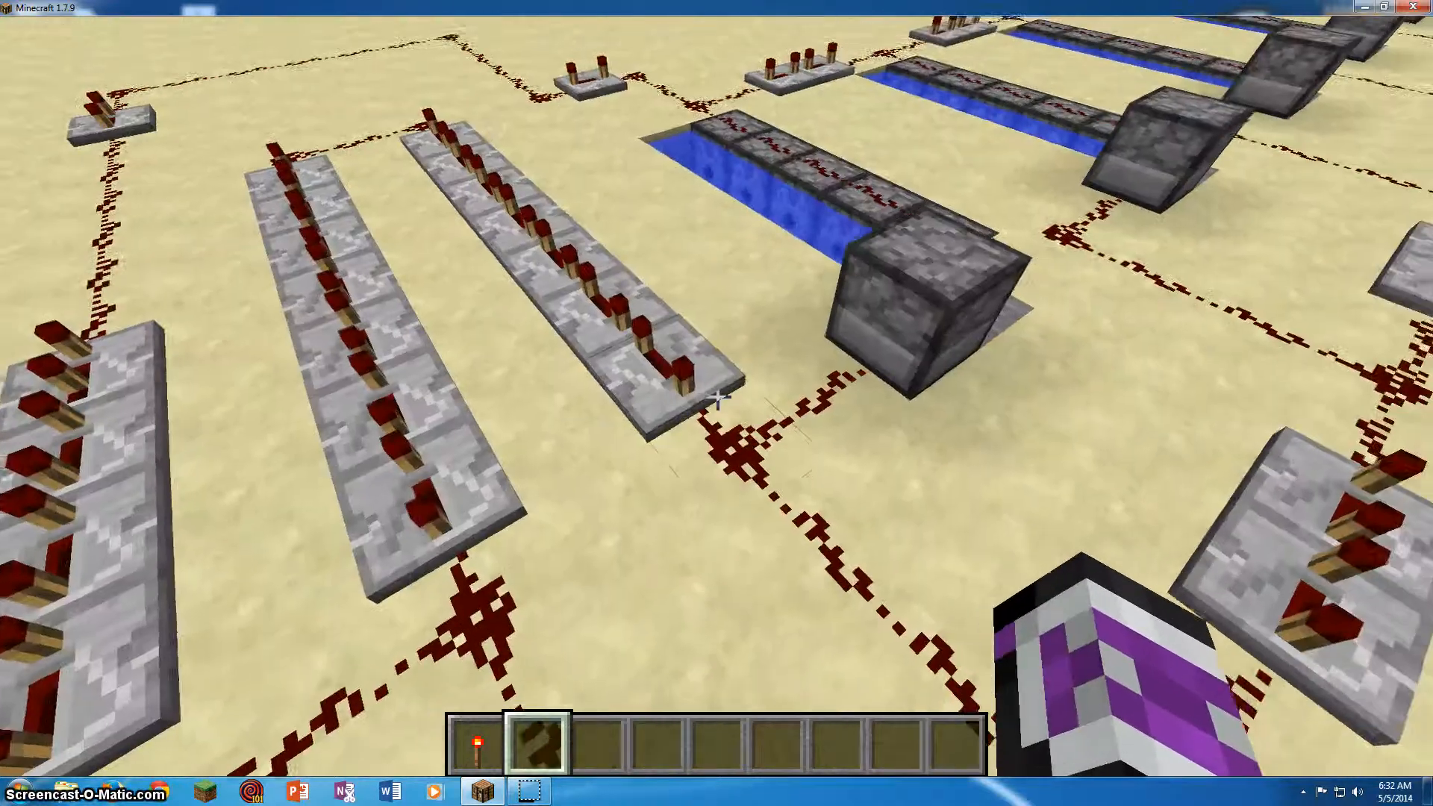
pyautogui.press('w')
pyautogui.press('space')
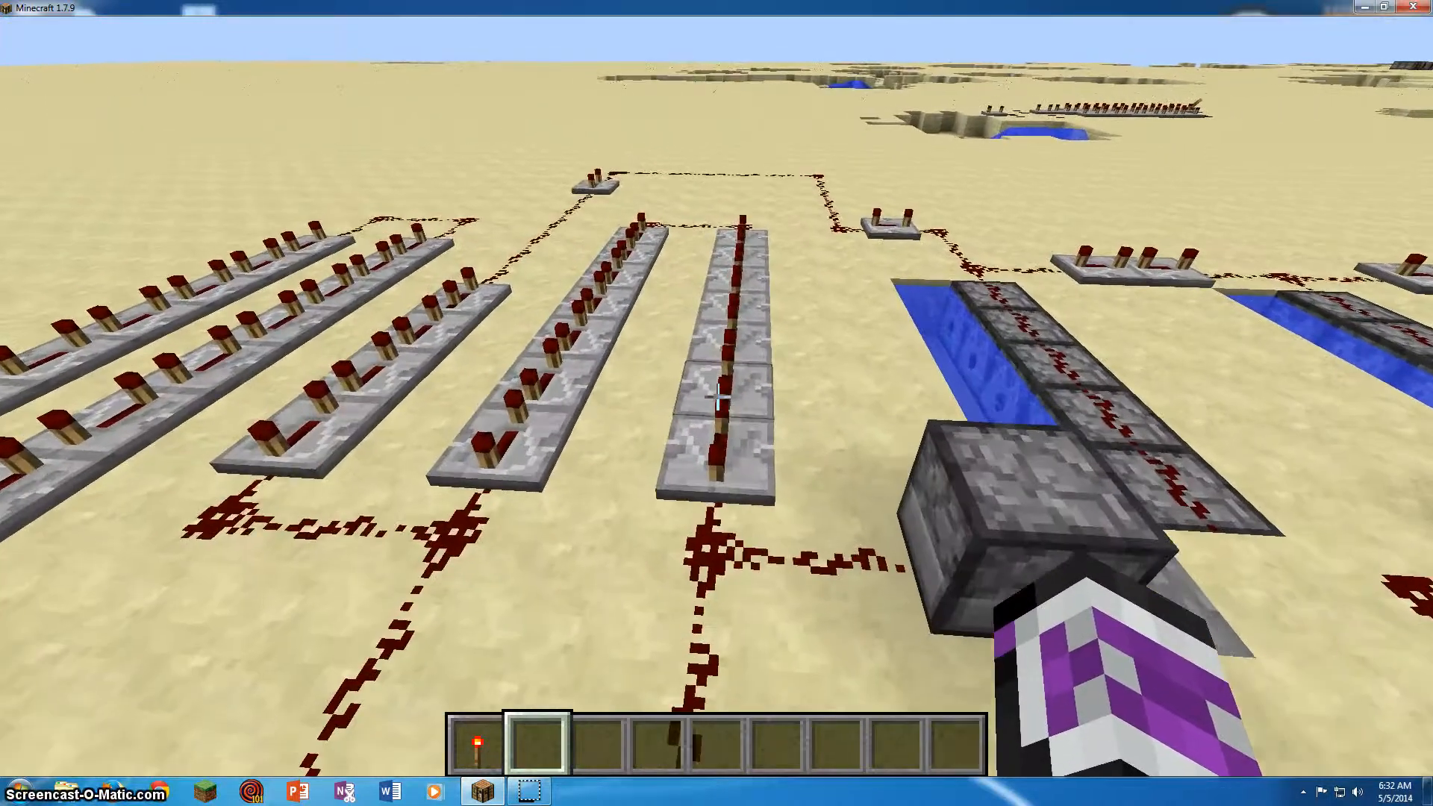
pyautogui.press('w')
pyautogui.press('d')
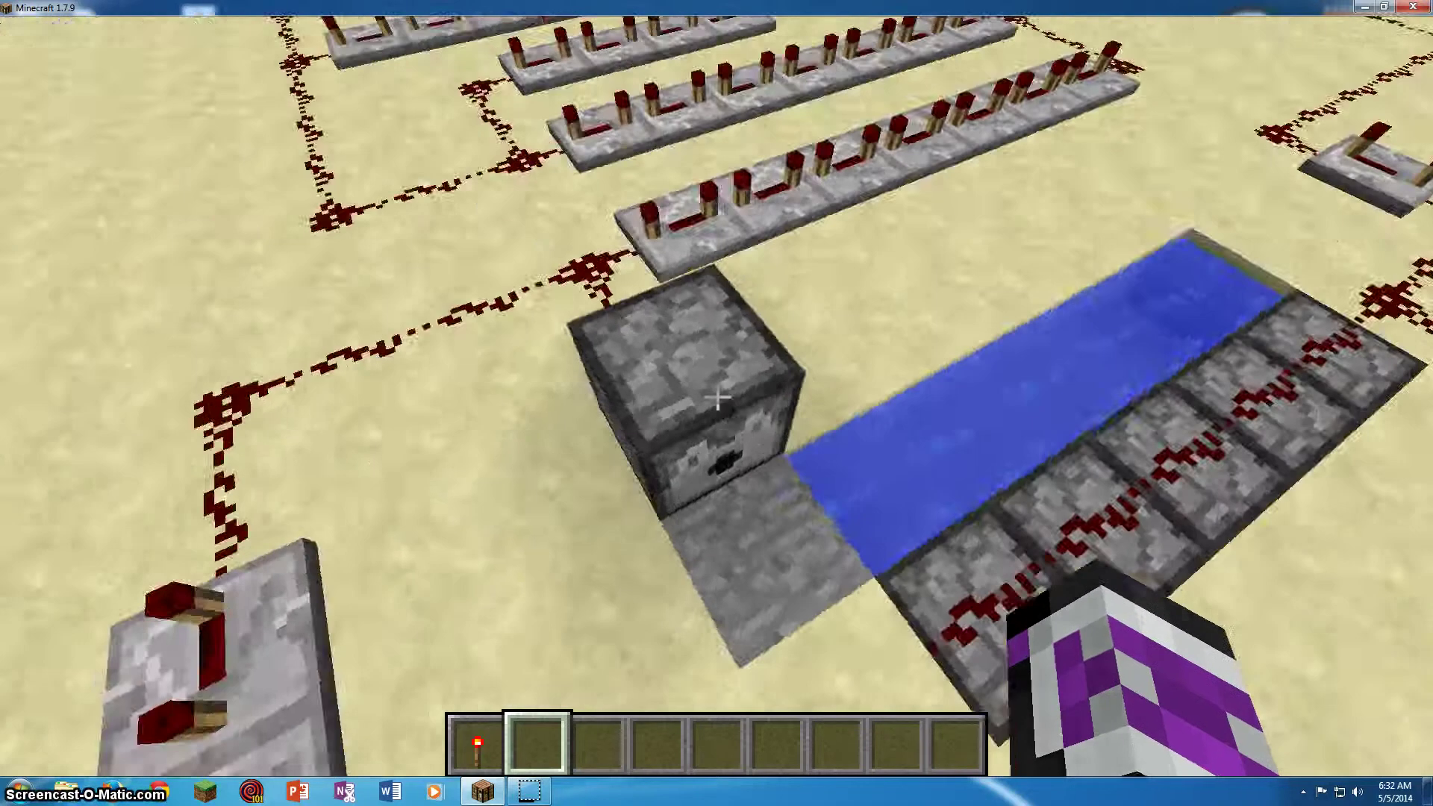
pyautogui.rightClick(717, 399)
pyautogui.press('Escape')
pyautogui.press('d')
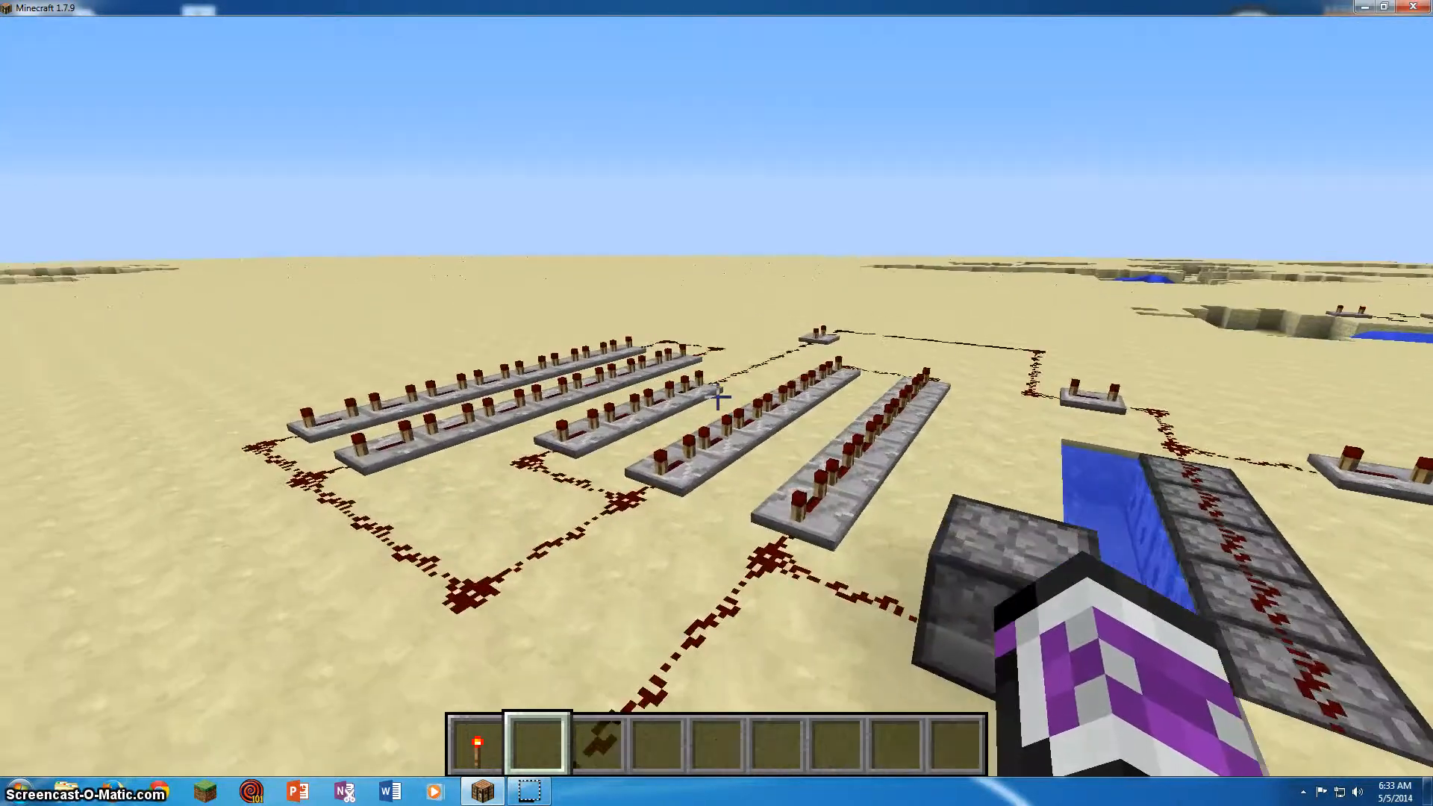
pyautogui.press('w')
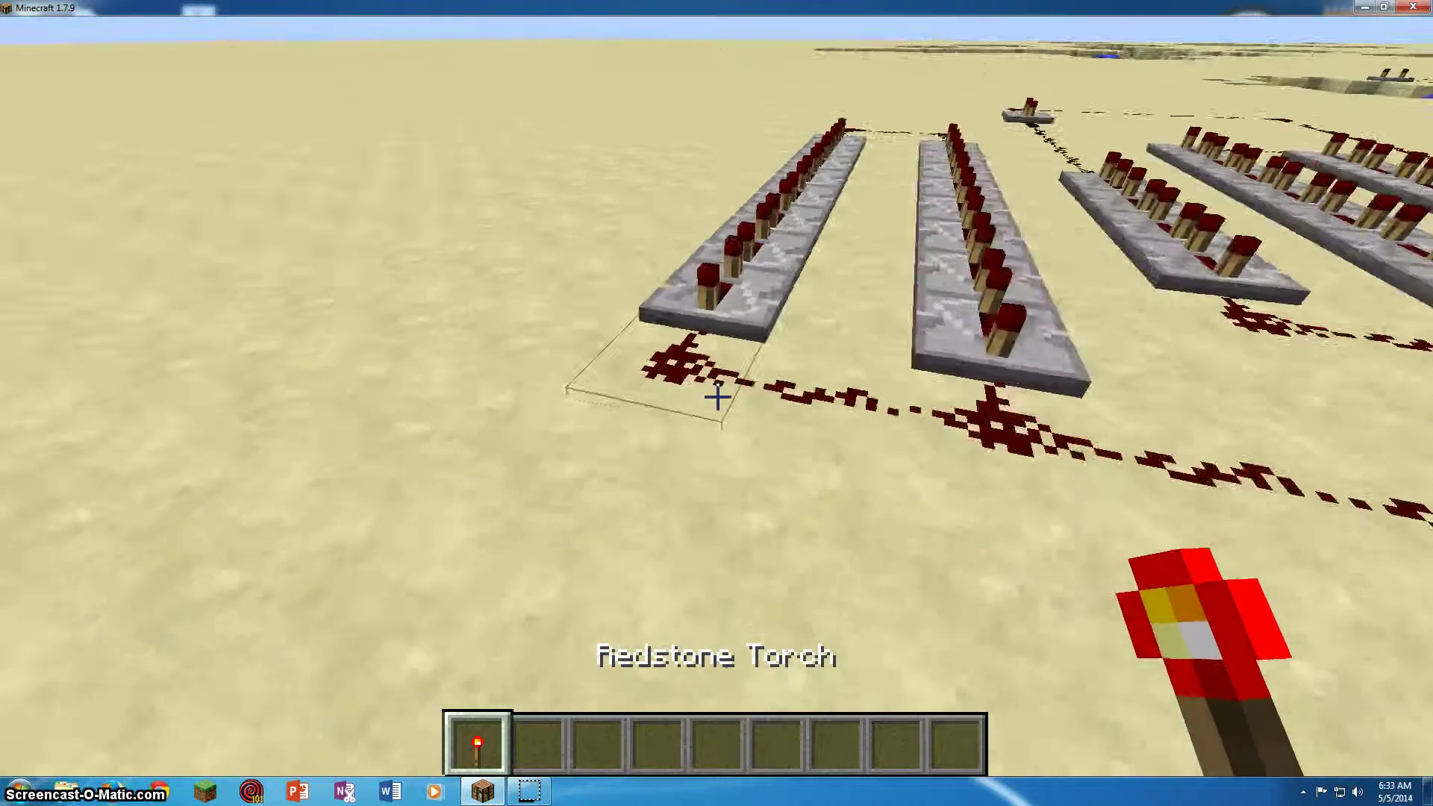
# Break the redstone dust at the row's end and clear the torch from the hotbar.
pyautogui.click(716, 395)
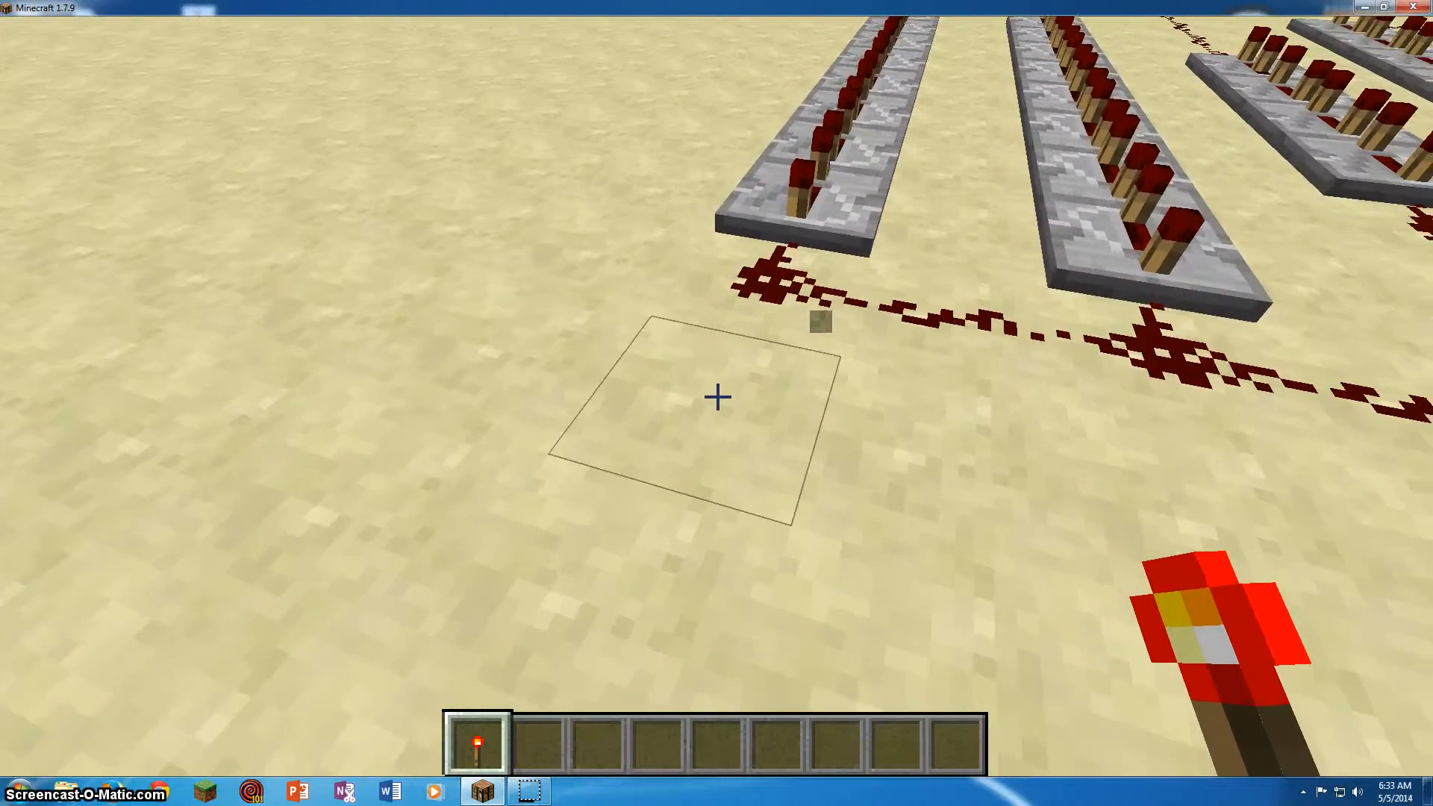
pyautogui.press('e')
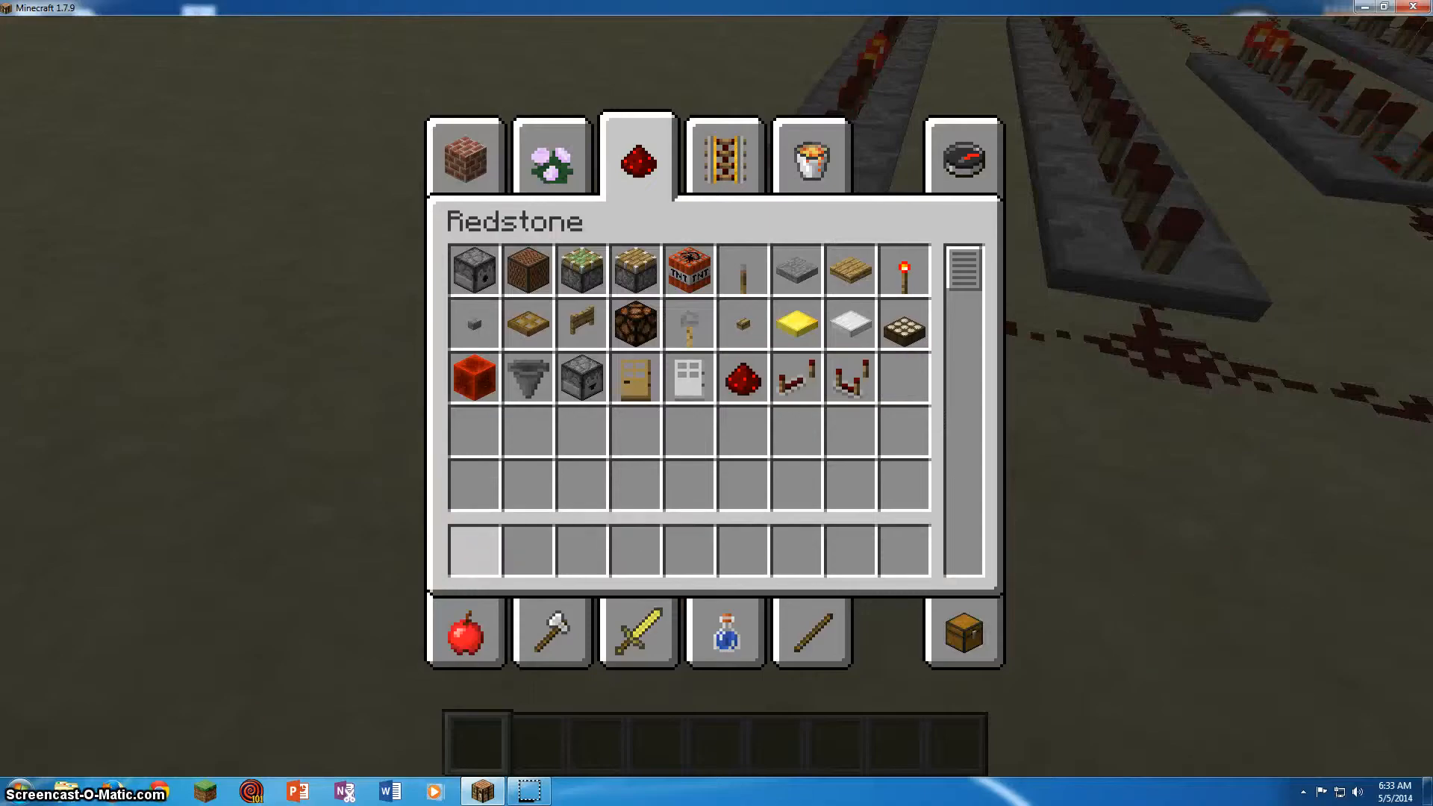
pyautogui.press('e')
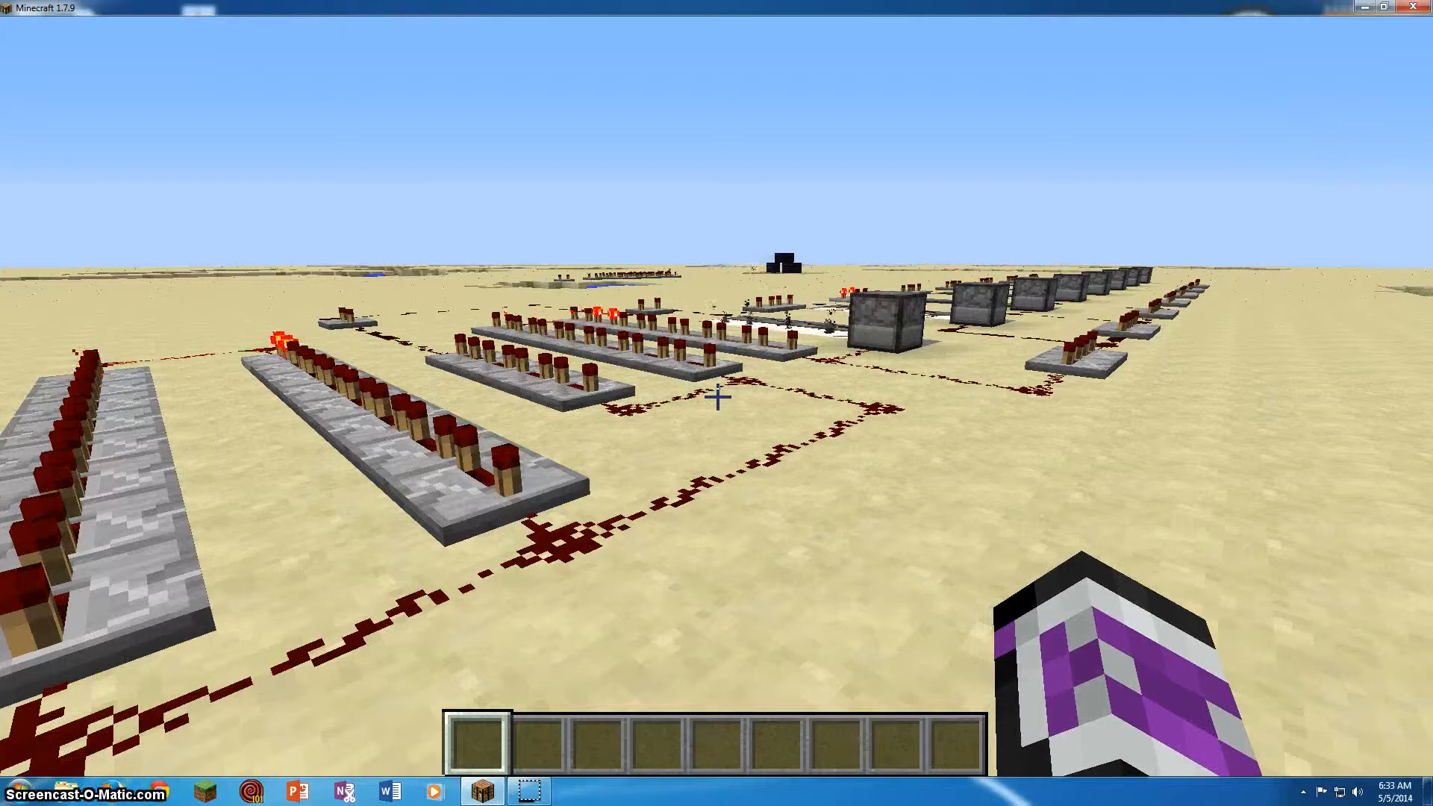
pyautogui.write('/time set')
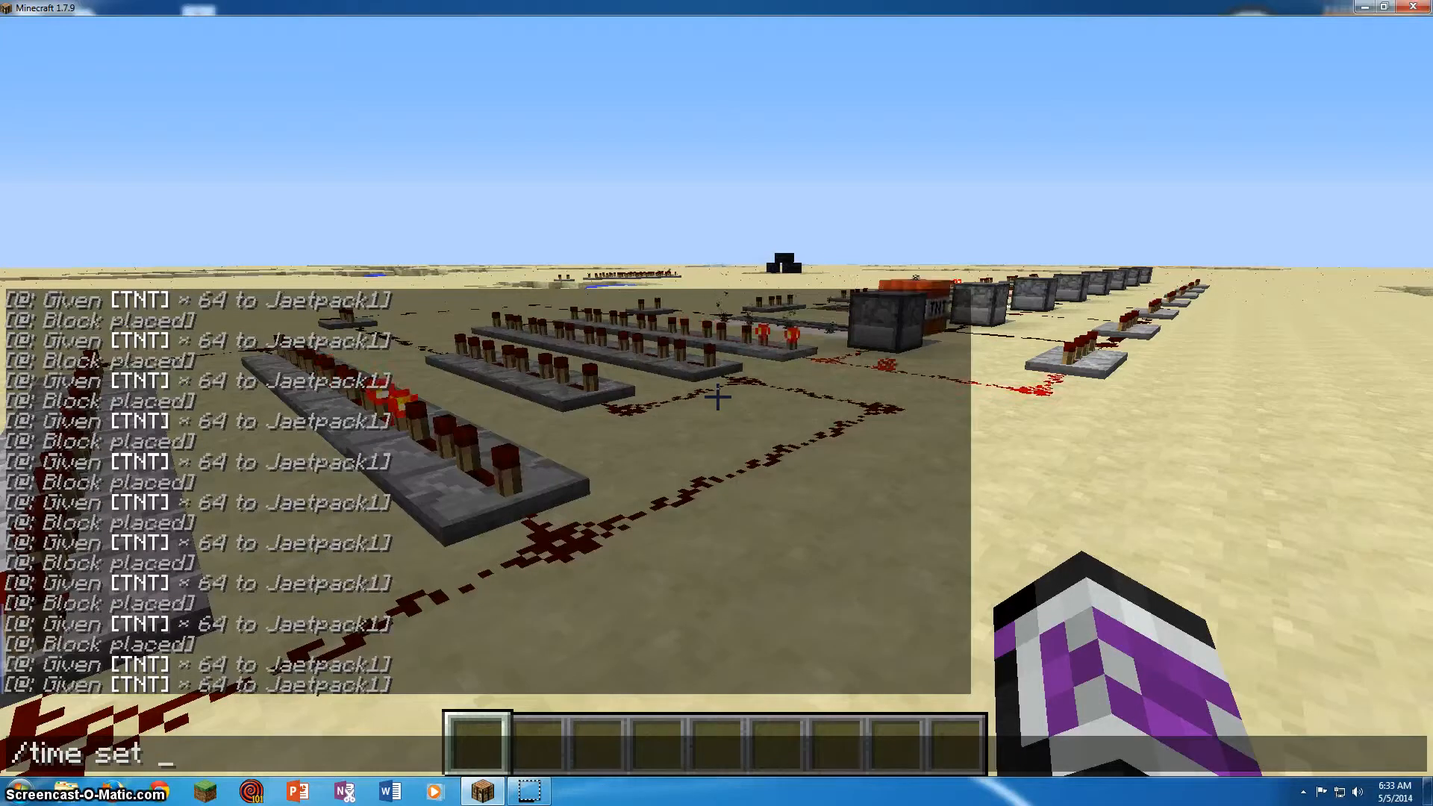
pyautogui.write('ht')
# Run /time set night, then pull back to watch the cannon blast a crater into the sand.
pyautogui.press('Return')
pyautogui.press('s')
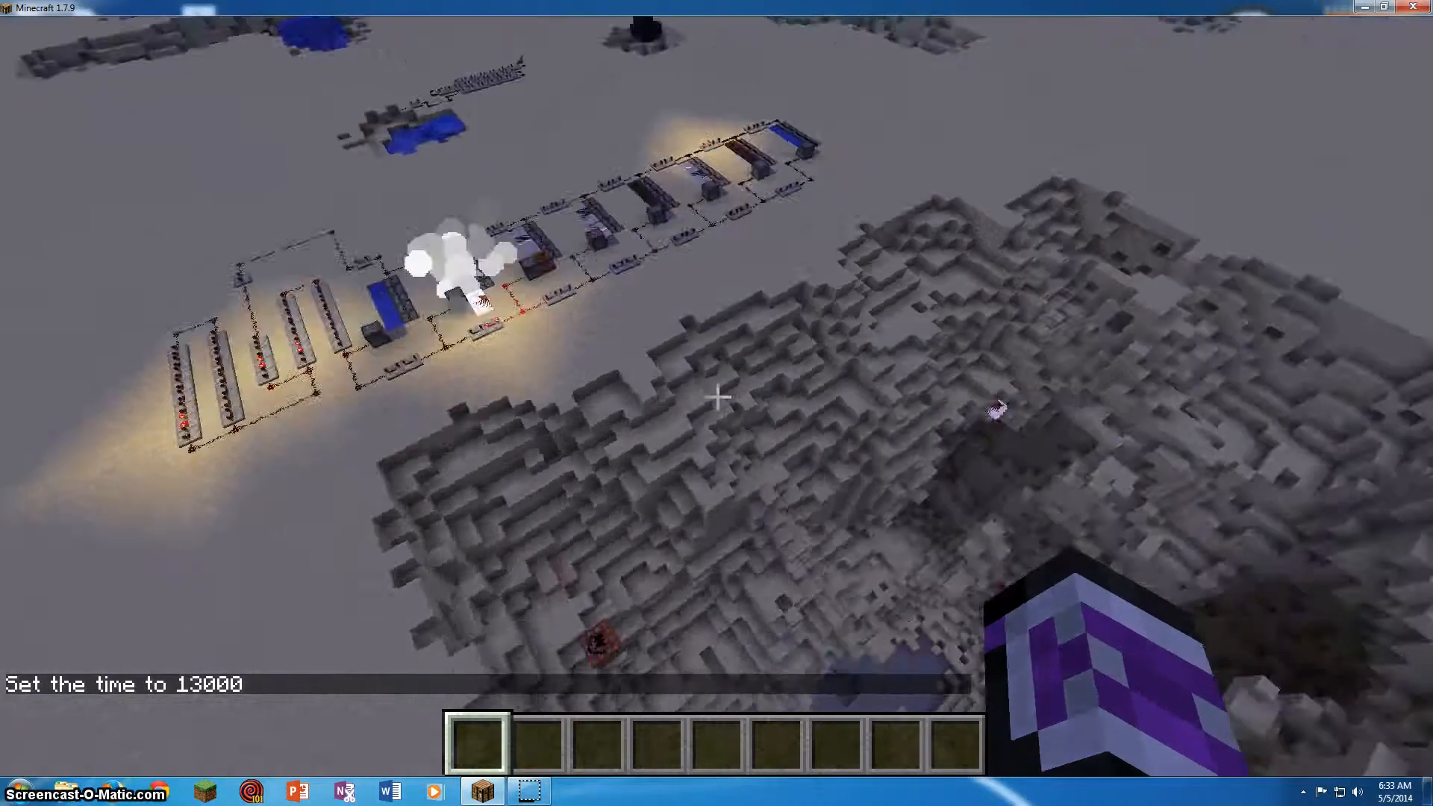
pyautogui.press('s')
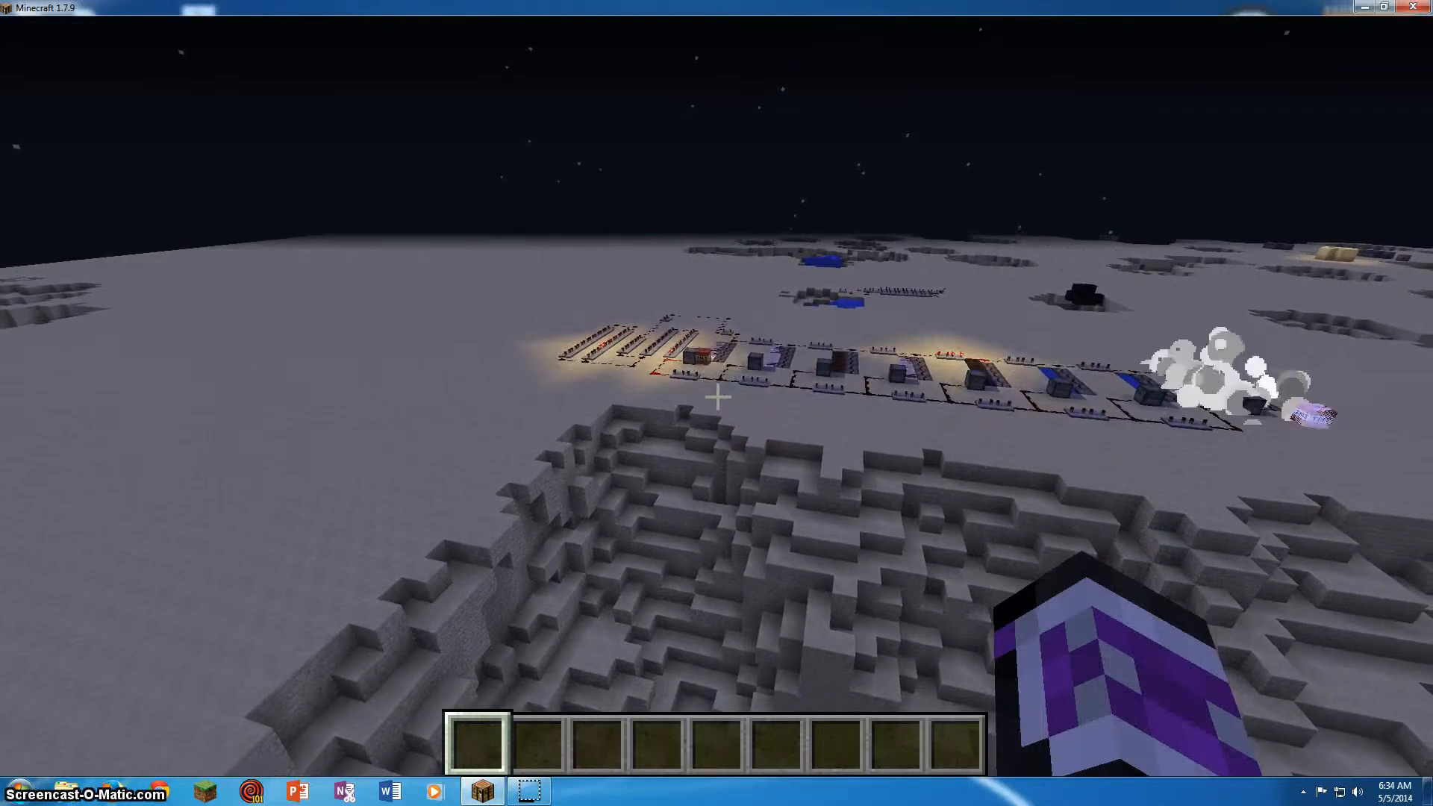
# Fly into the crater, place the sandstone block at its bottom, and pause to the game menu.
pyautogui.click(717, 395)
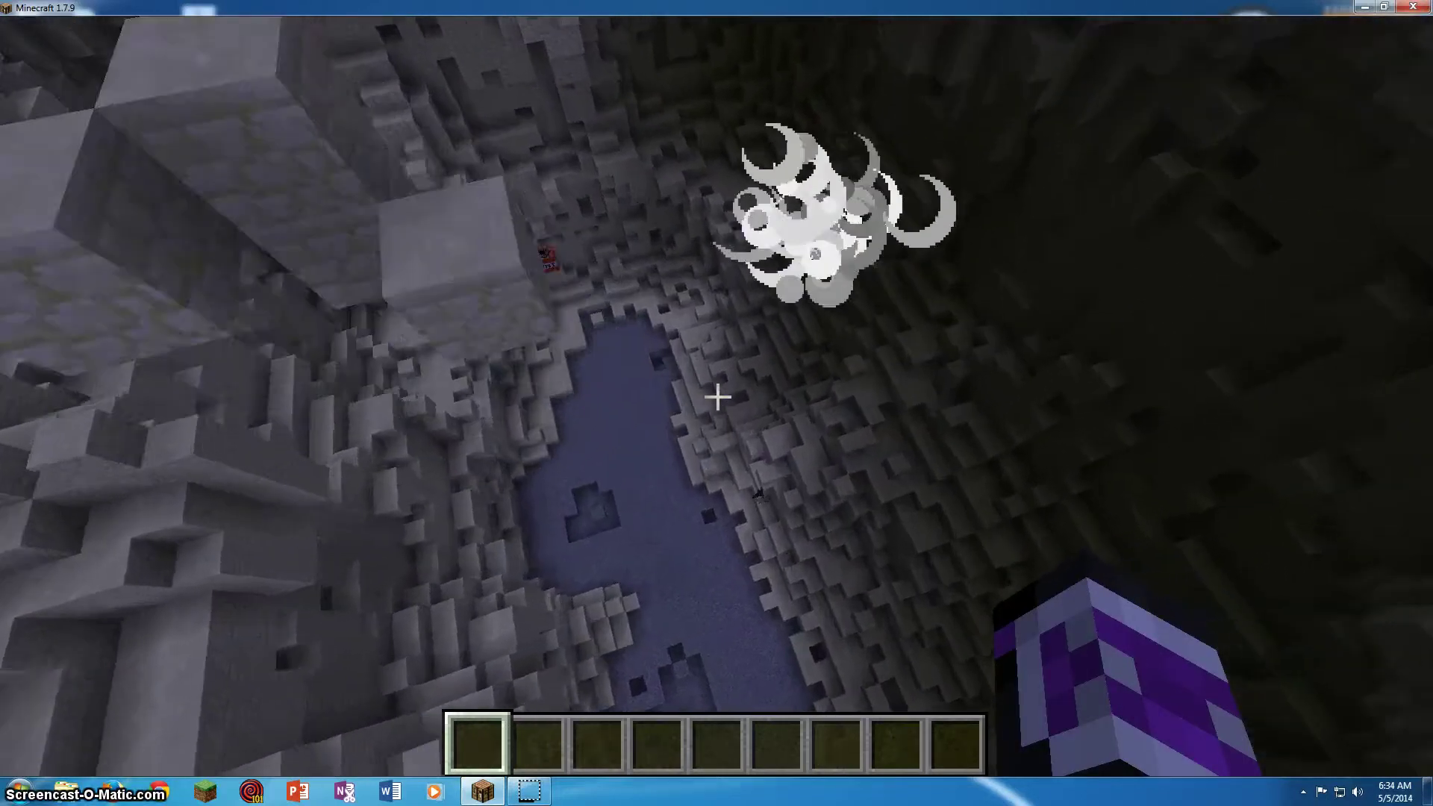
pyautogui.rightClick(717, 396)
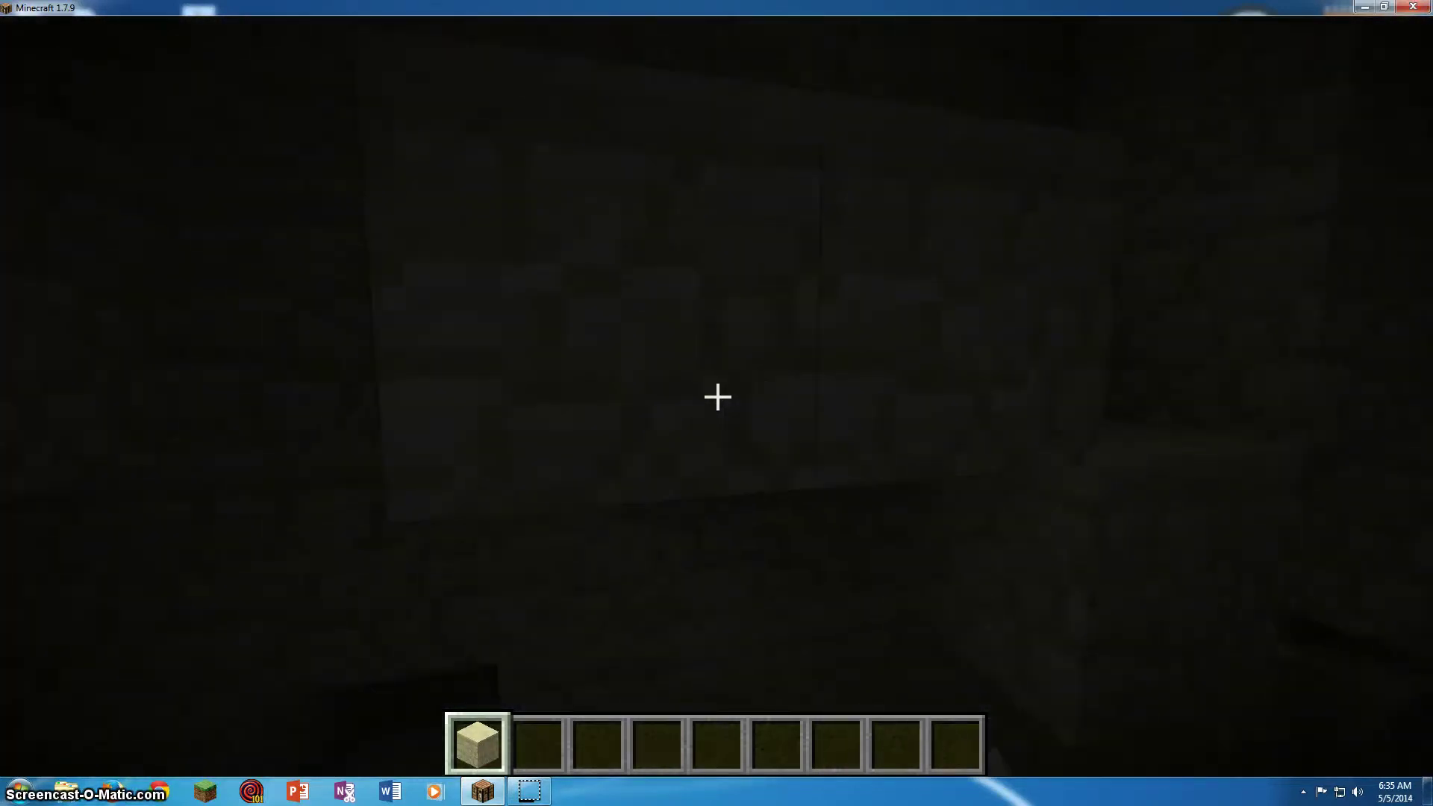
pyautogui.rightClick(717, 397)
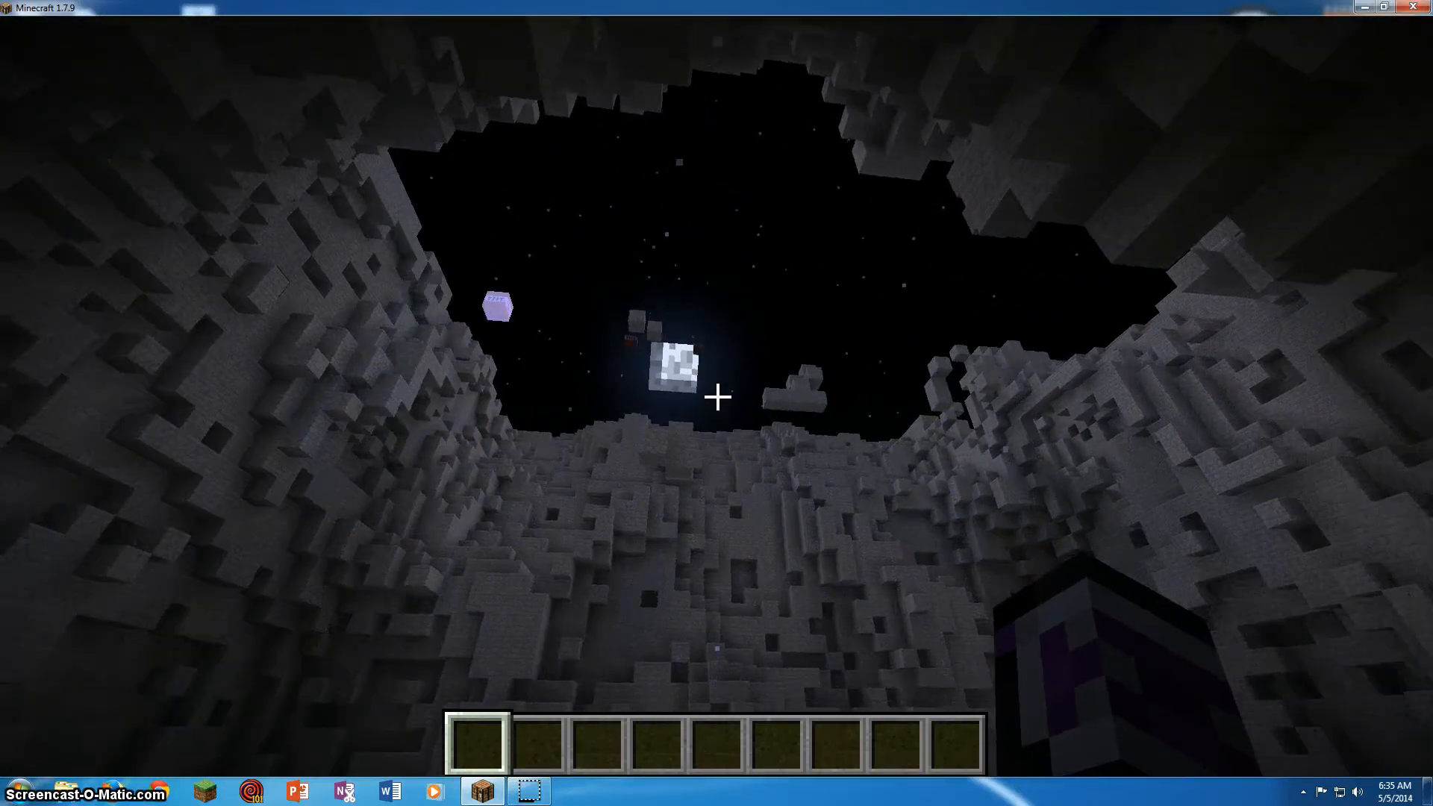
pyautogui.press('Escape')
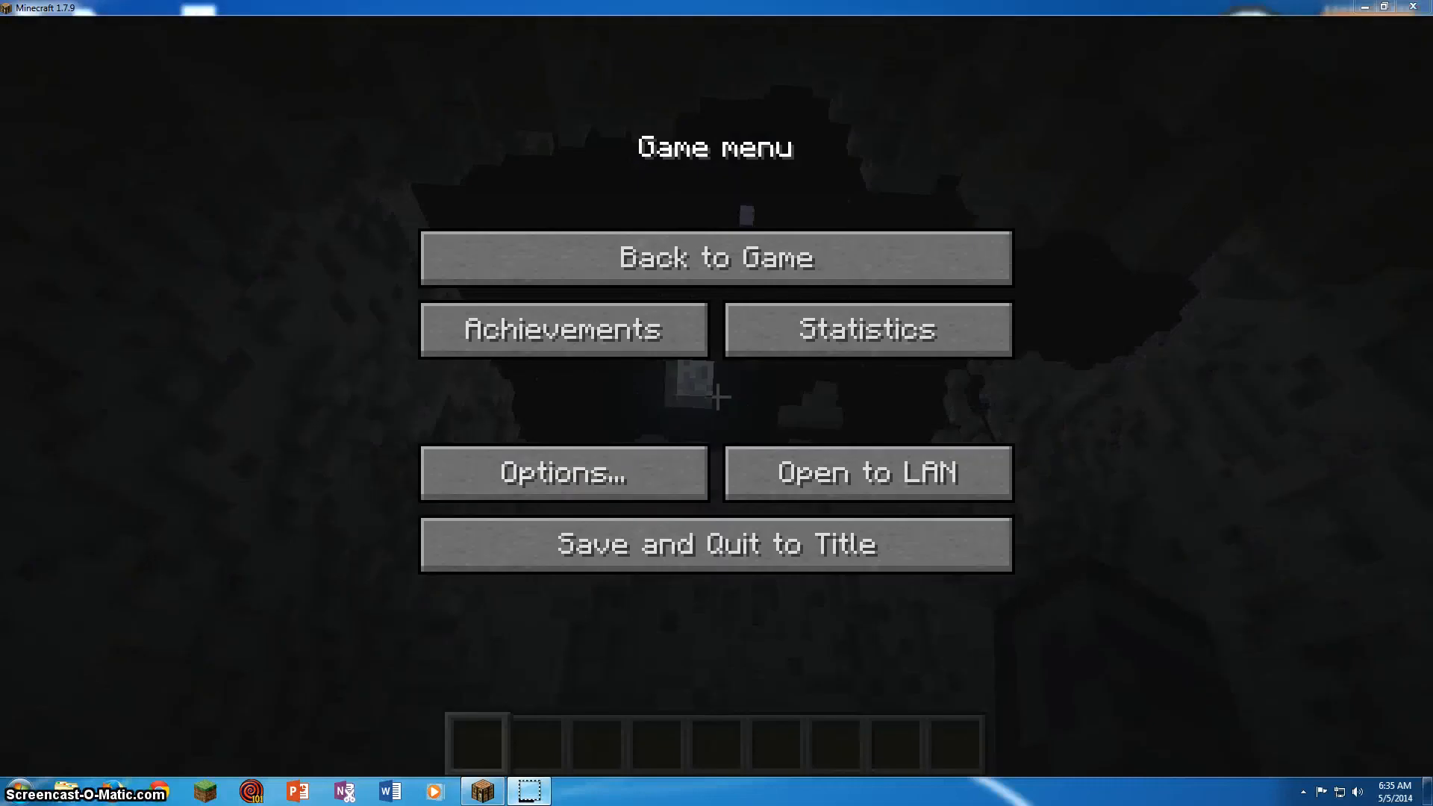